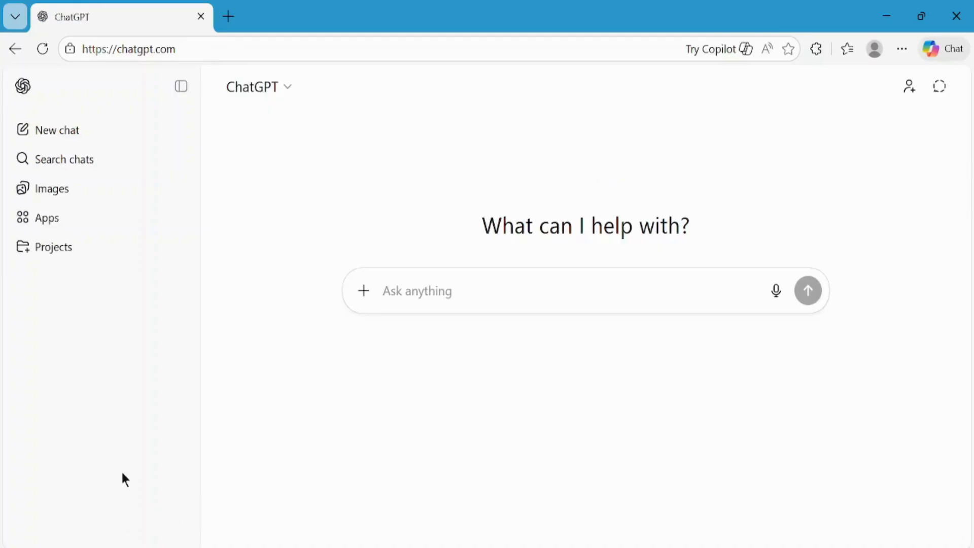
left_click(101, 524)
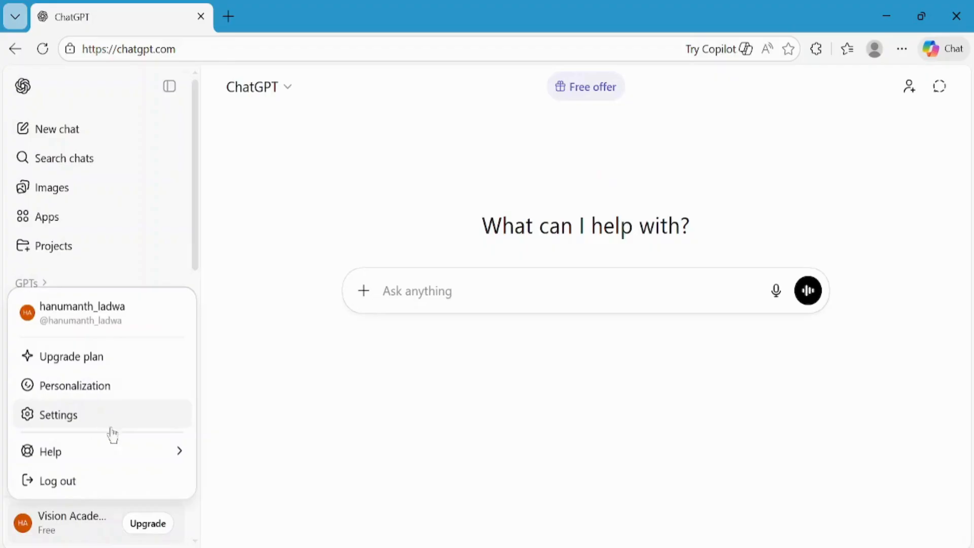
left_click(444, 290)
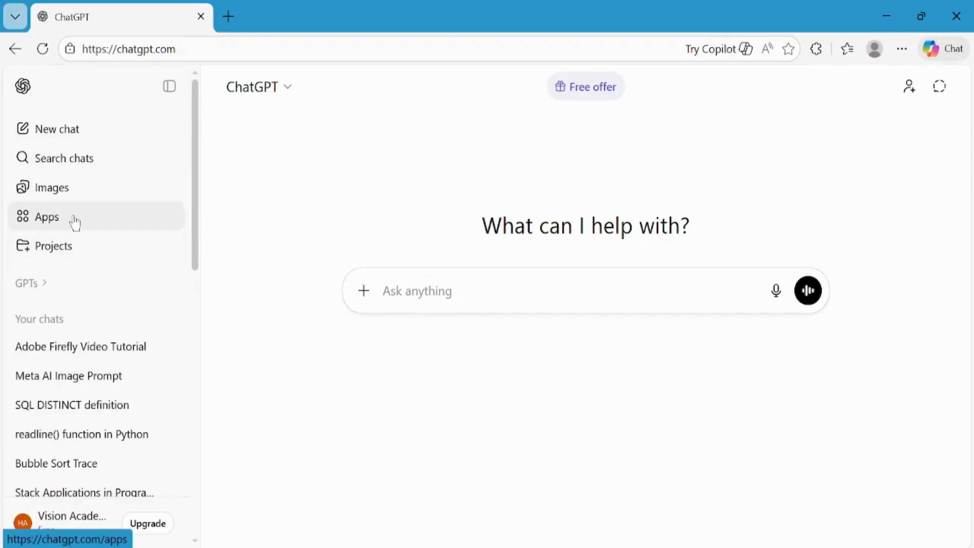
- Open the recently used Free AI Story Generator from the GPTs directory and start a chat with it
left_click(75, 222)
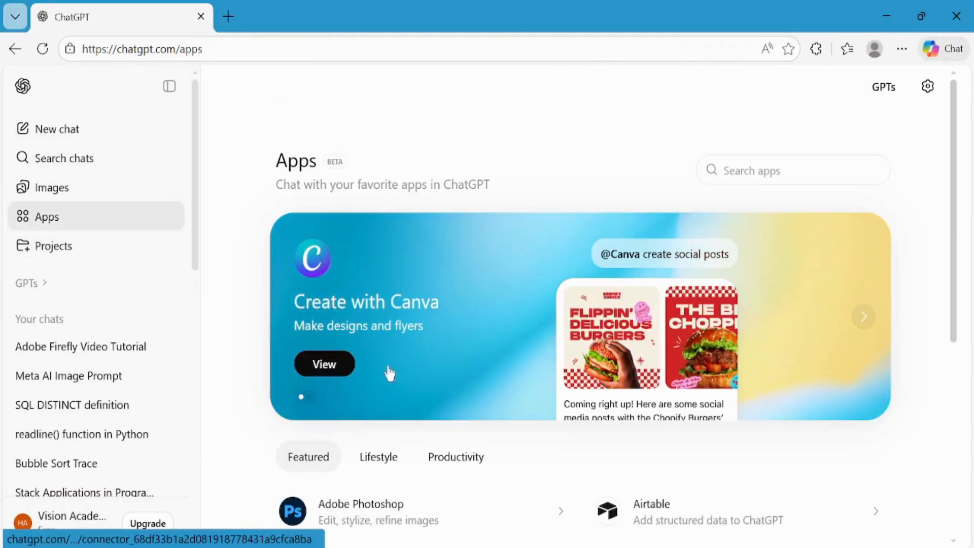
left_click(882, 87)
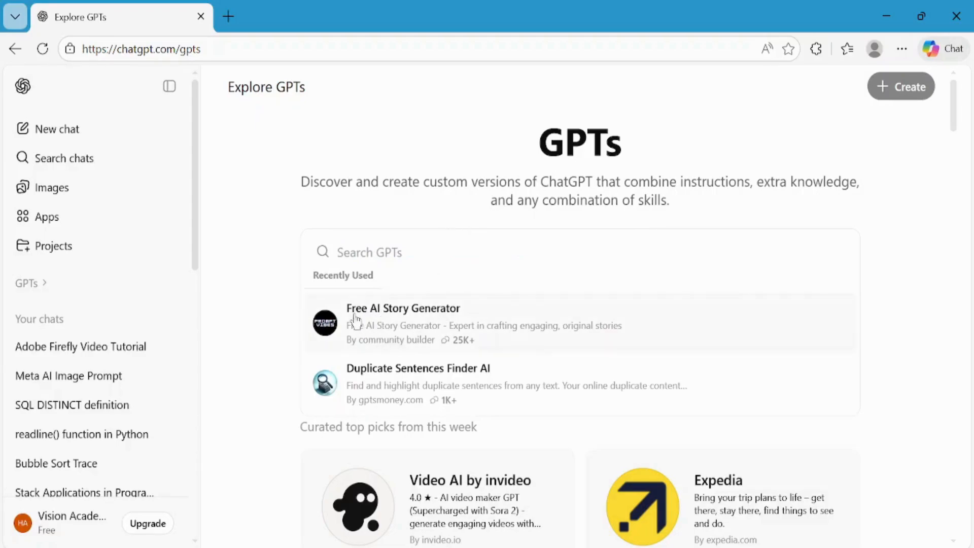
left_click(384, 317)
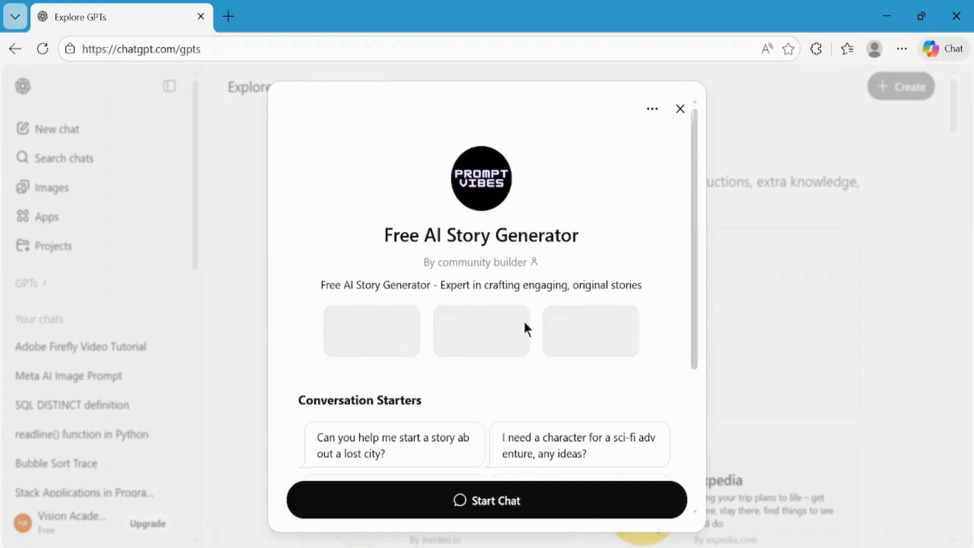
scroll(542, 377, "down", 4)
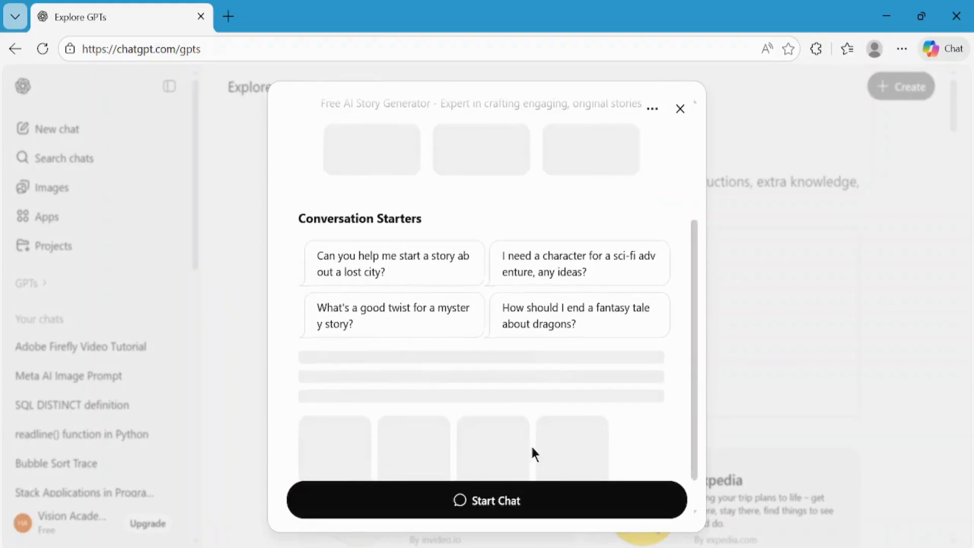
left_click(497, 505)
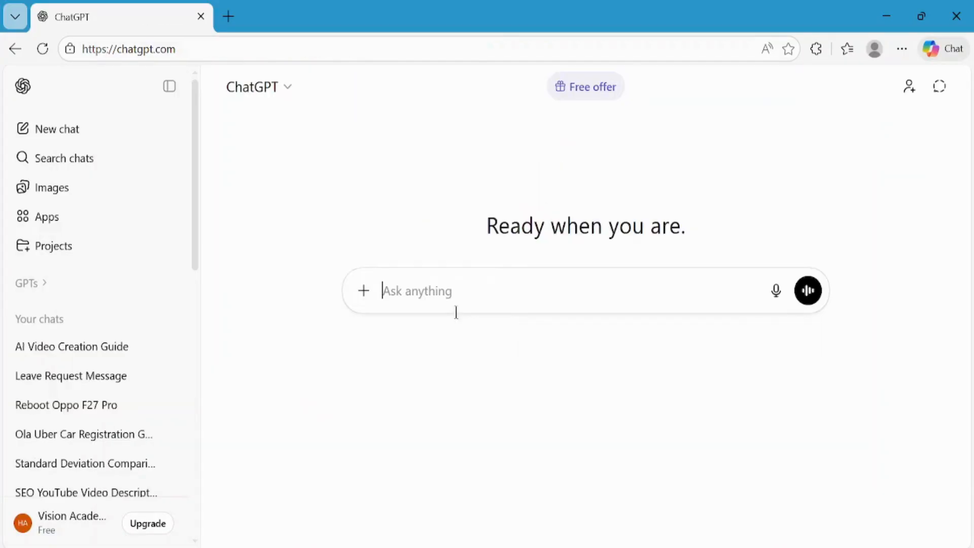
- Request a mysterious story of a superhero and have it divided into 5-second voice narration segments with prompts for images and videos
type("write a mysterious story of a superhero.")
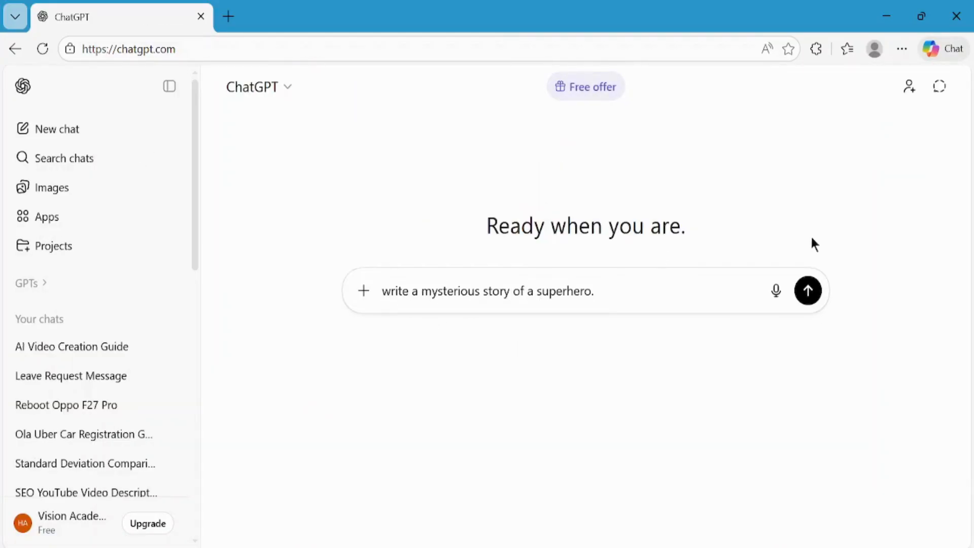
left_click(811, 293)
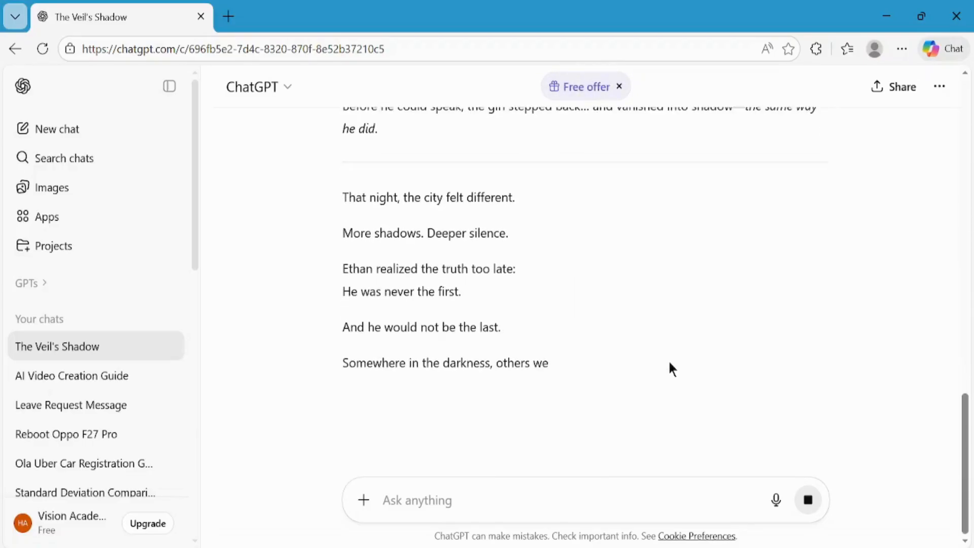
left_click(444, 509)
type("Divide this story into 5-second voice narration segments and provide prompts to generate images and videos.")
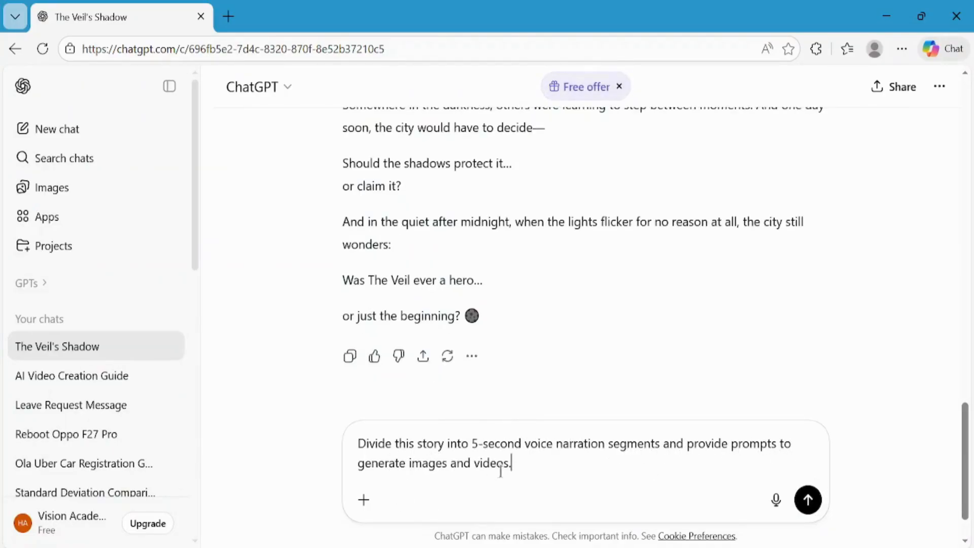
left_click(808, 502)
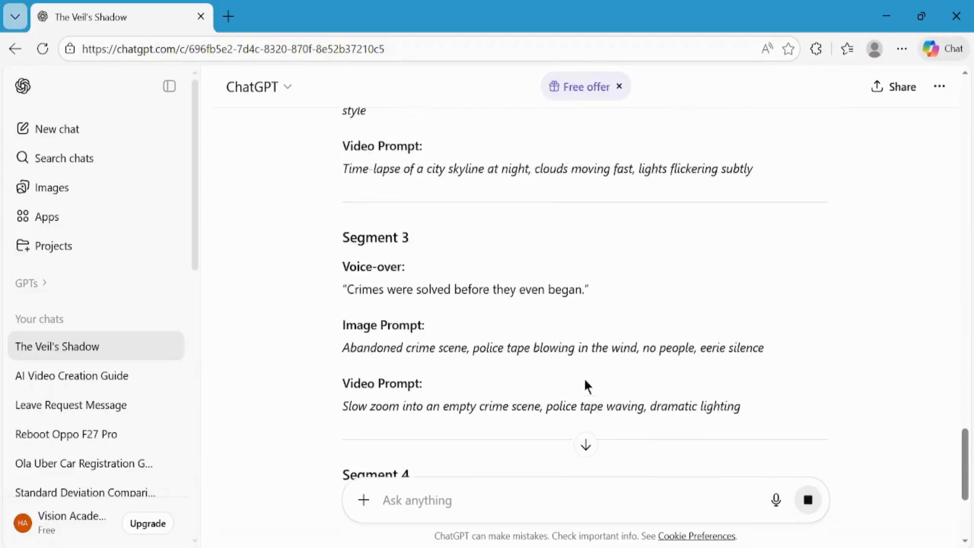
- Review the voice-over, image prompt and video prompt of the first narration segments, ending at Segment 1
scroll(586, 386, "up", 10)
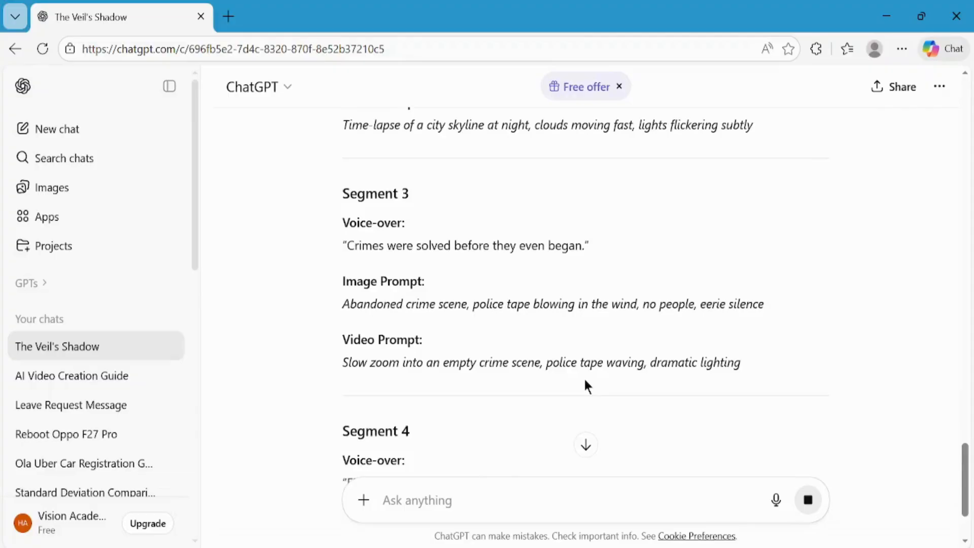
scroll(587, 387, "up", 10)
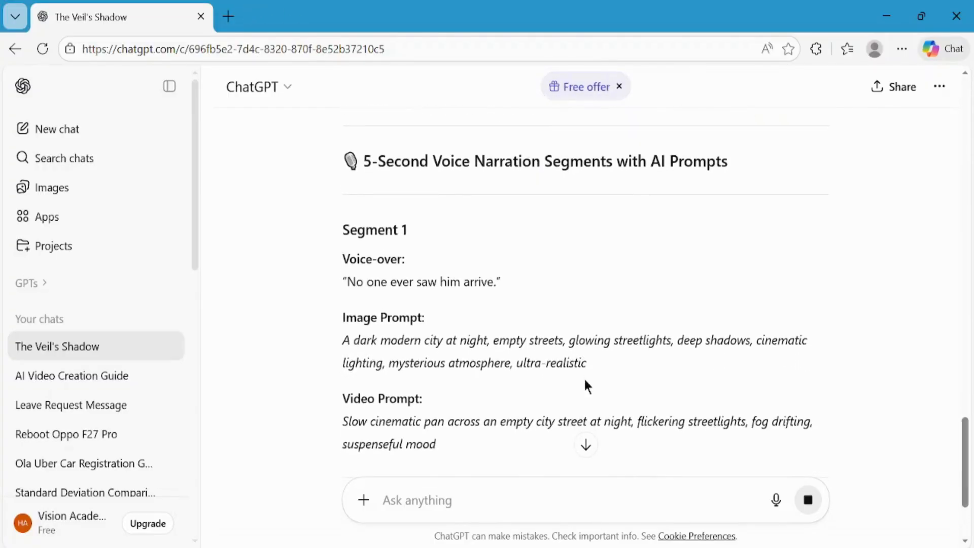
scroll(585, 384, "down", 1)
scroll(585, 384, "down", 5)
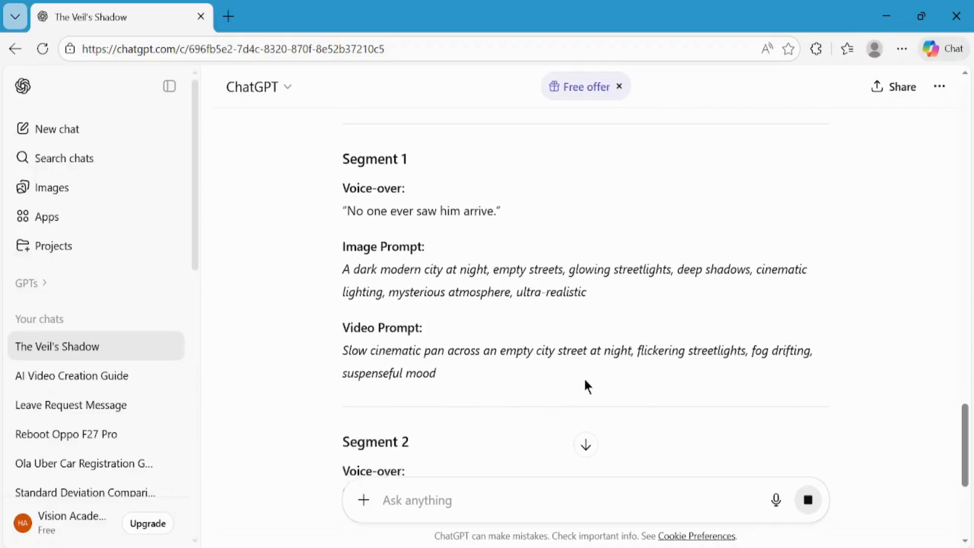
scroll(586, 386, "down", 5)
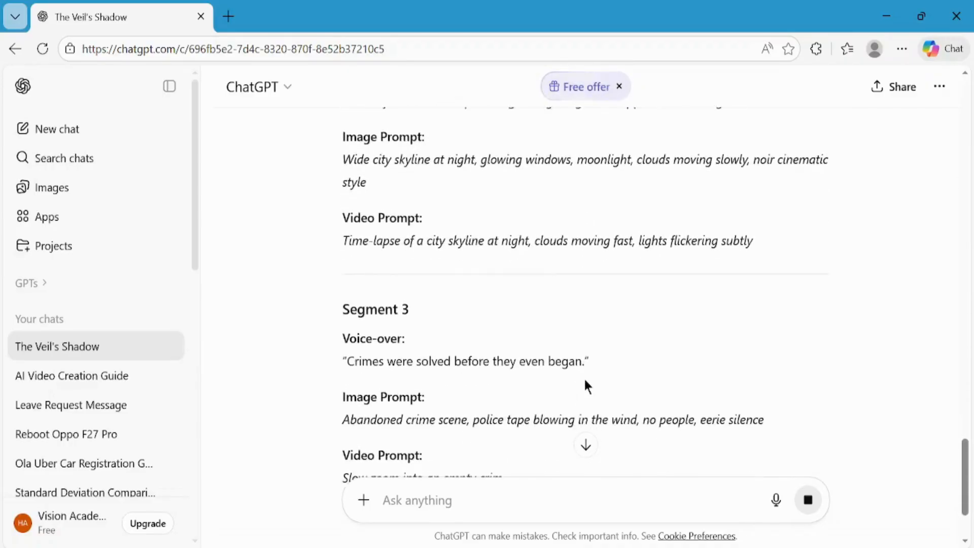
scroll(585, 380, "up", 10)
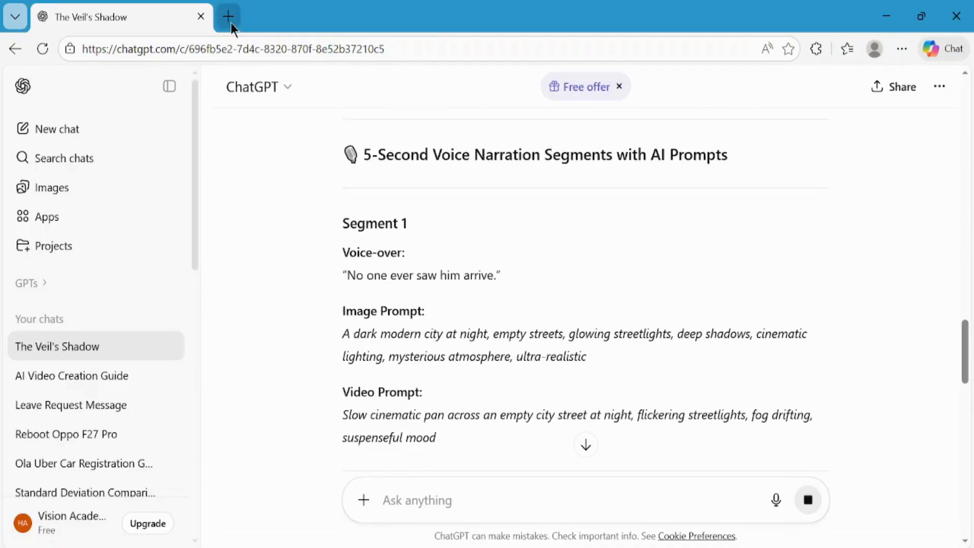
- Search Google for "meta ai" in a new browser tab and open the Meta AI website
left_click(229, 16)
type("google.com")
key("Return")
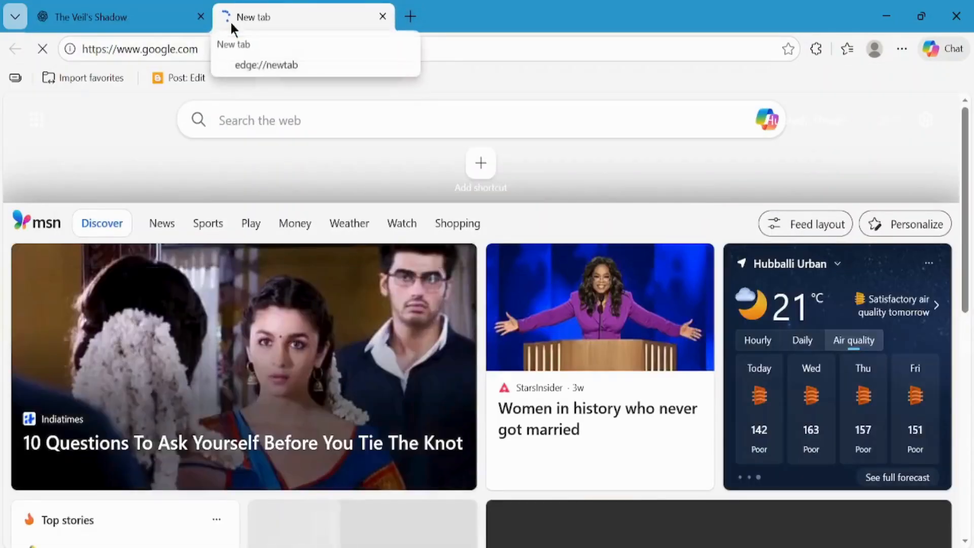
type("meta ai")
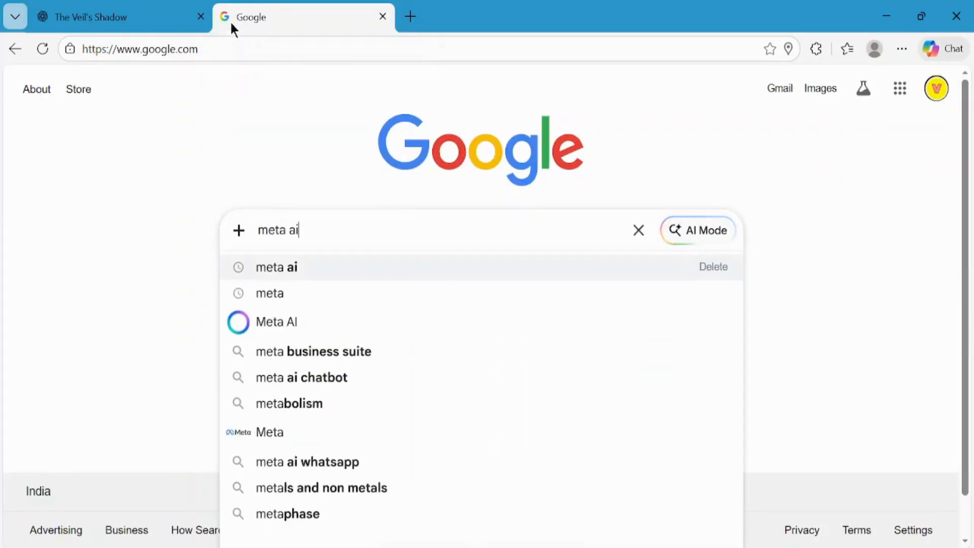
key("Return")
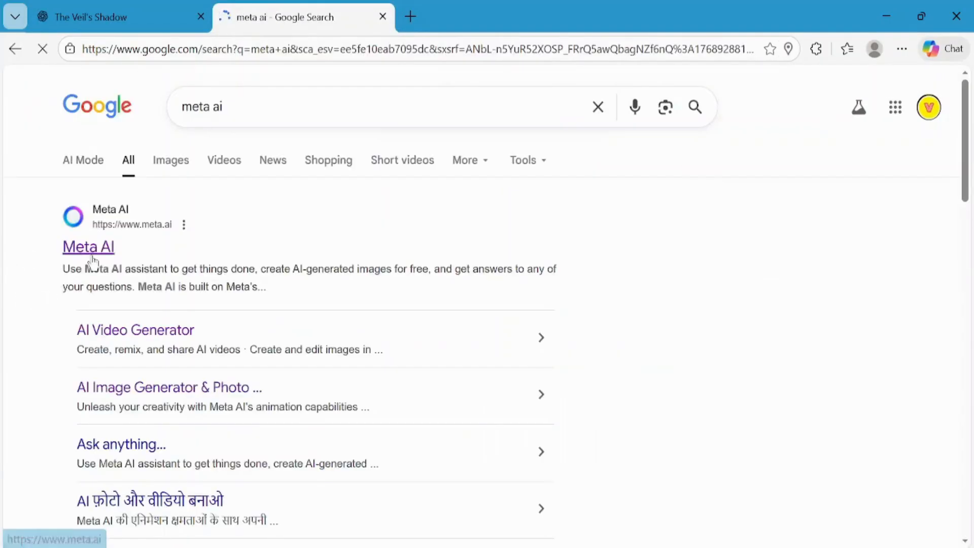
left_click(92, 257)
- Turn on Create mode for the Meta AI prompt so it is ready to describe an image
left_click(93, 527)
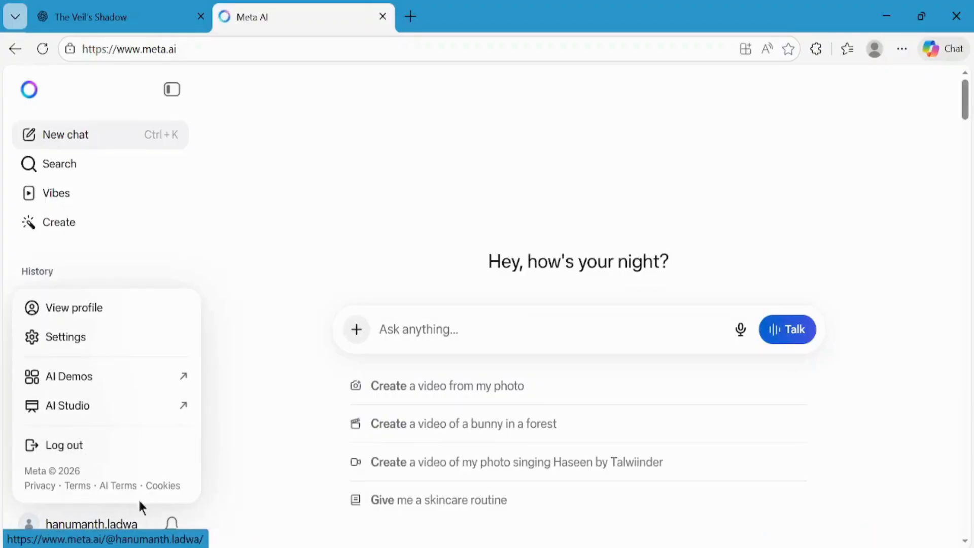
left_click(114, 527)
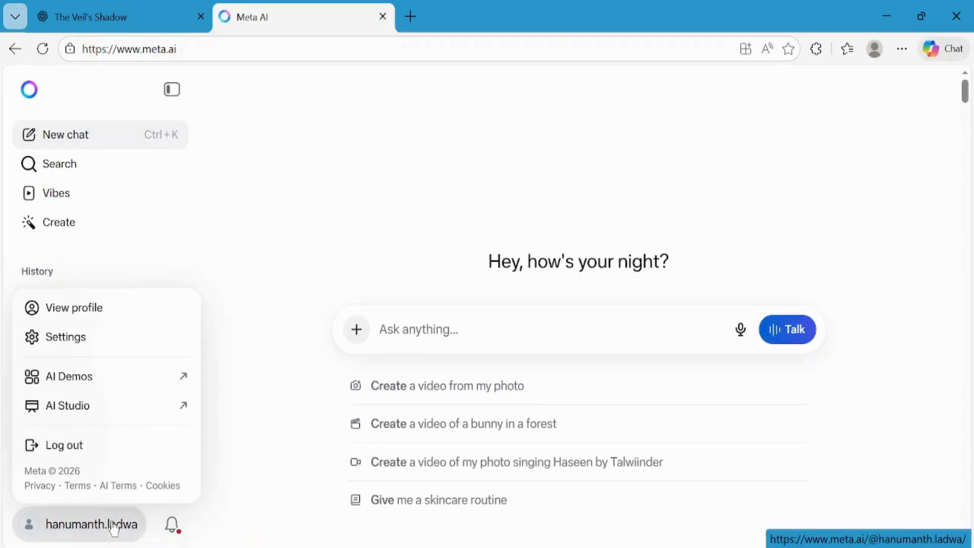
left_click(357, 331)
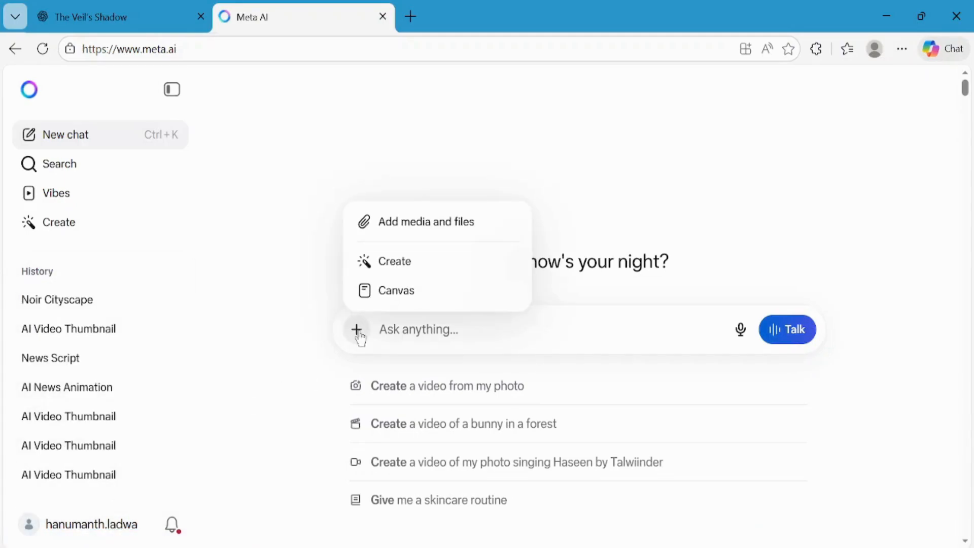
left_click(404, 272)
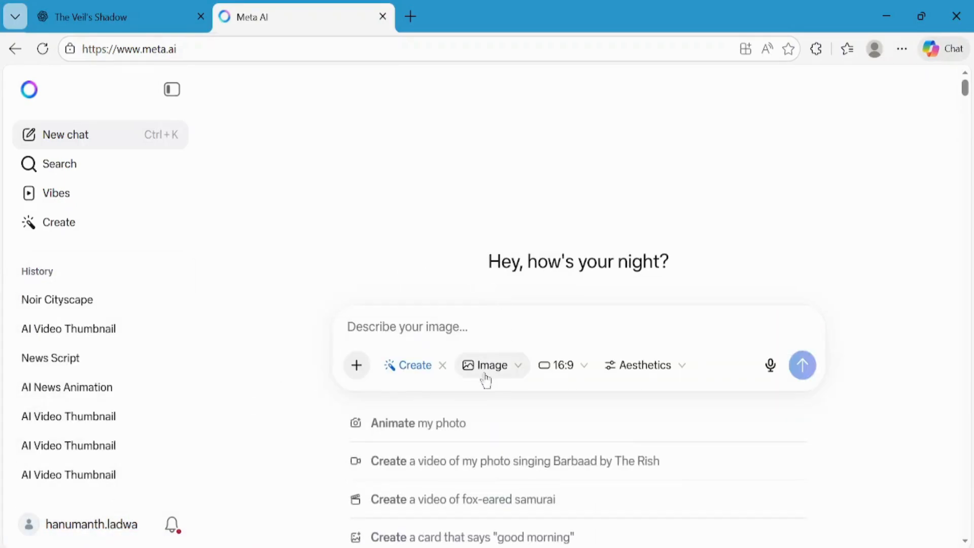
- Copy the Segment 1 image prompt from the ChatGPT story chat and generate images from it in Meta AI
left_click(140, 16)
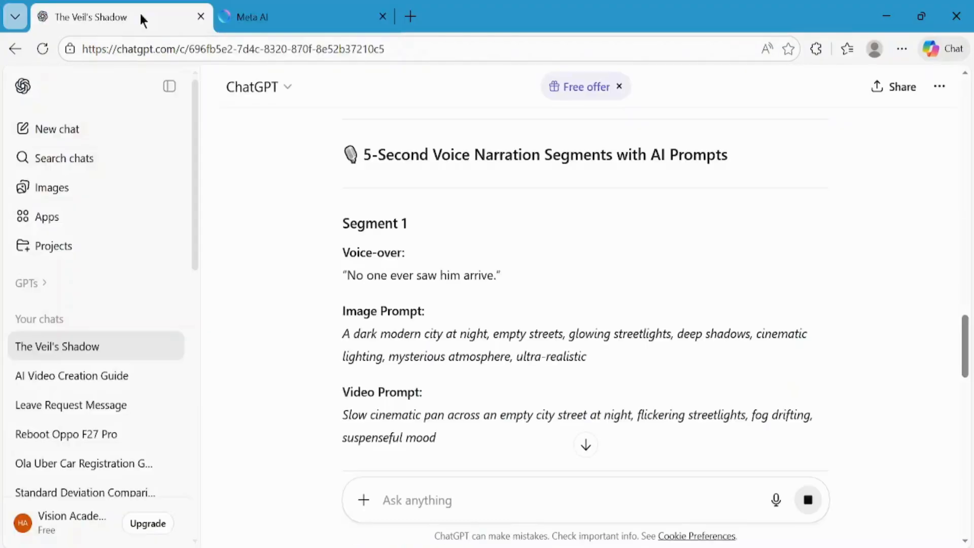
triple_click(451, 336)
key("ctrl+c")
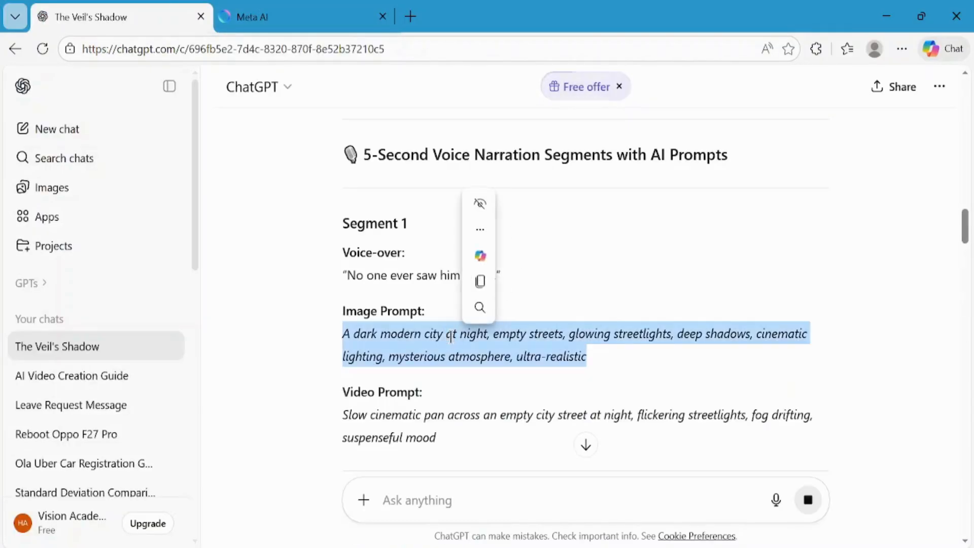
left_click(311, 25)
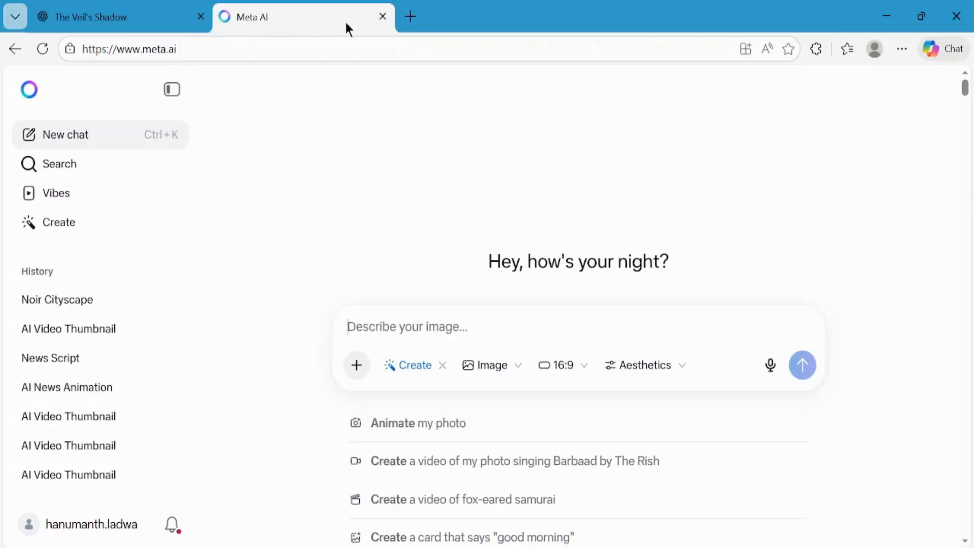
key("ctrl+v")
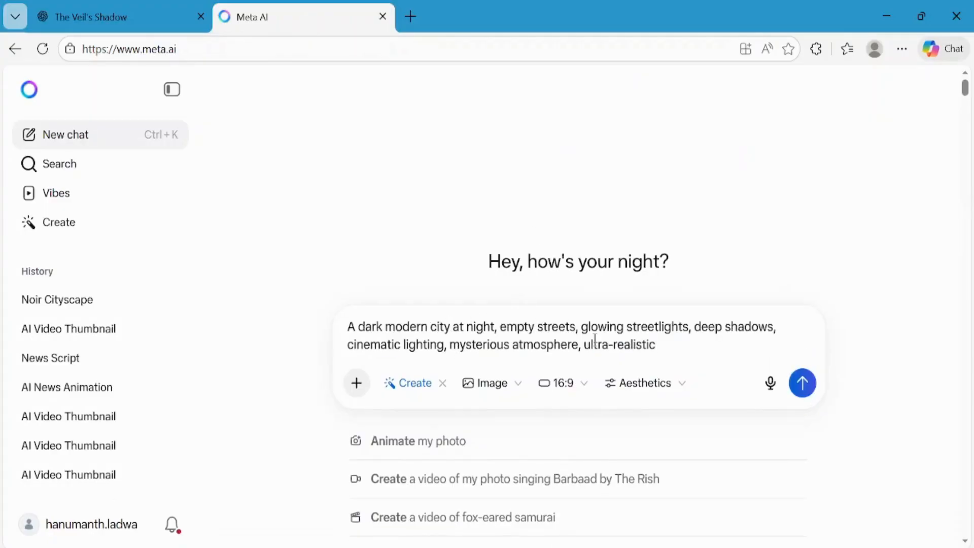
left_click(802, 383)
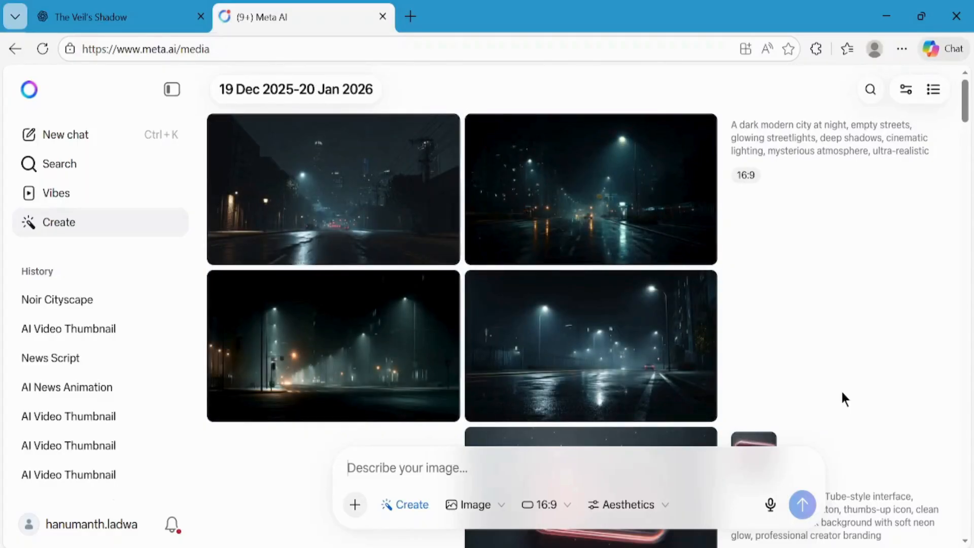
- Download the fourth generated image of the dark city street at night
mouse_move(646, 315)
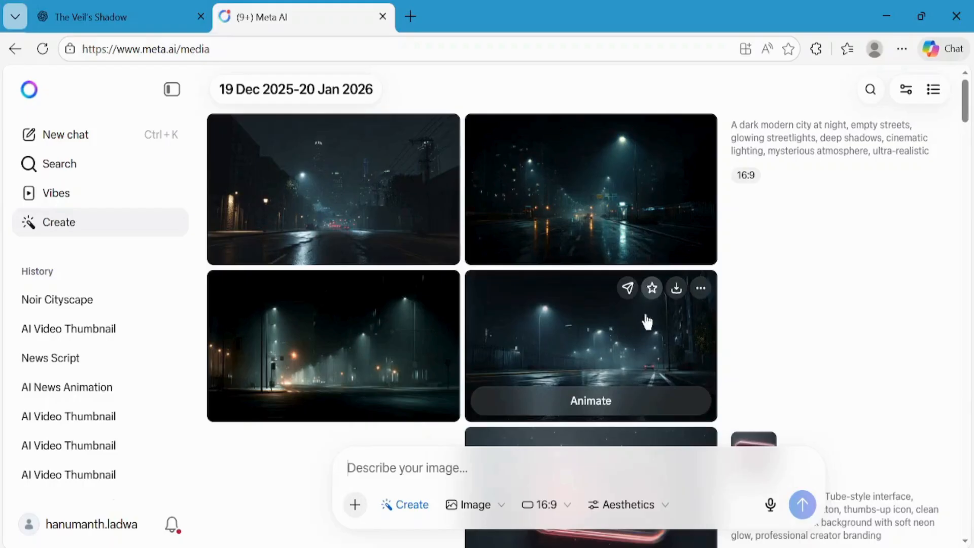
left_click(677, 288)
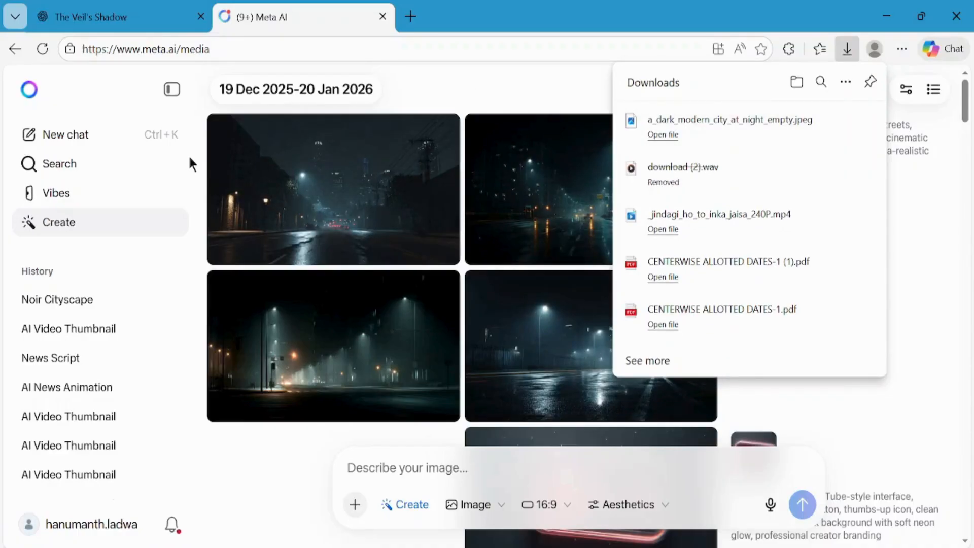
- Change the creation type from Image to Video and upload a_dark_modern_city_at_night_empty from Downloads as the image to animate
left_click(502, 507)
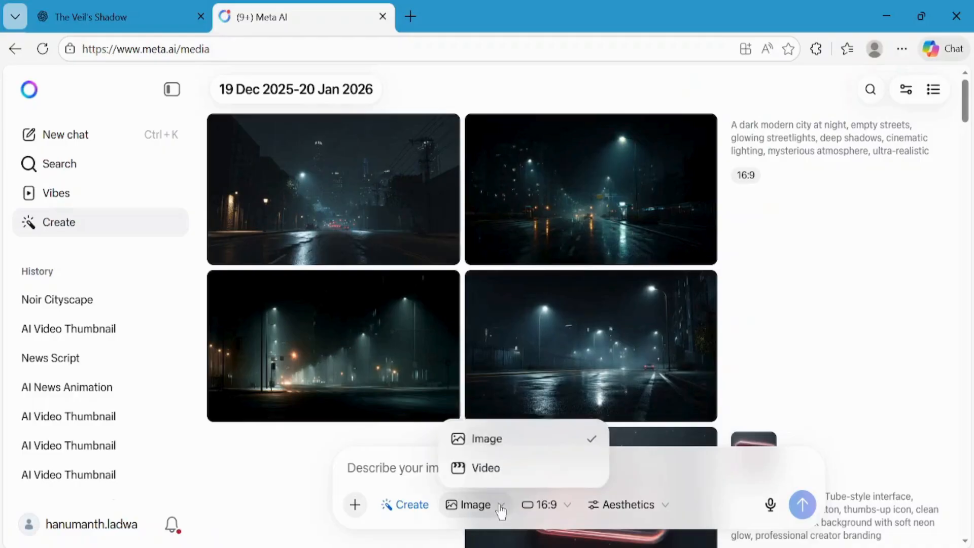
left_click(505, 468)
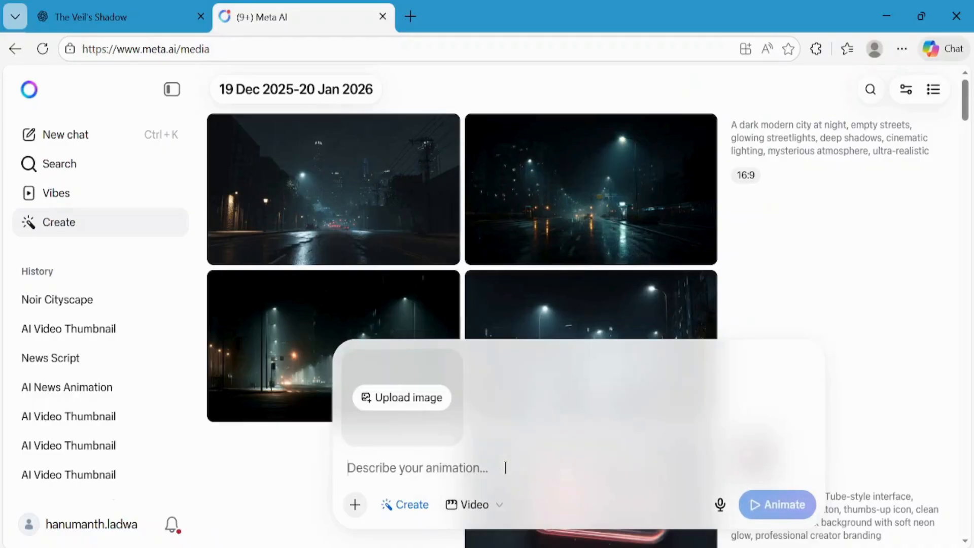
left_click(419, 399)
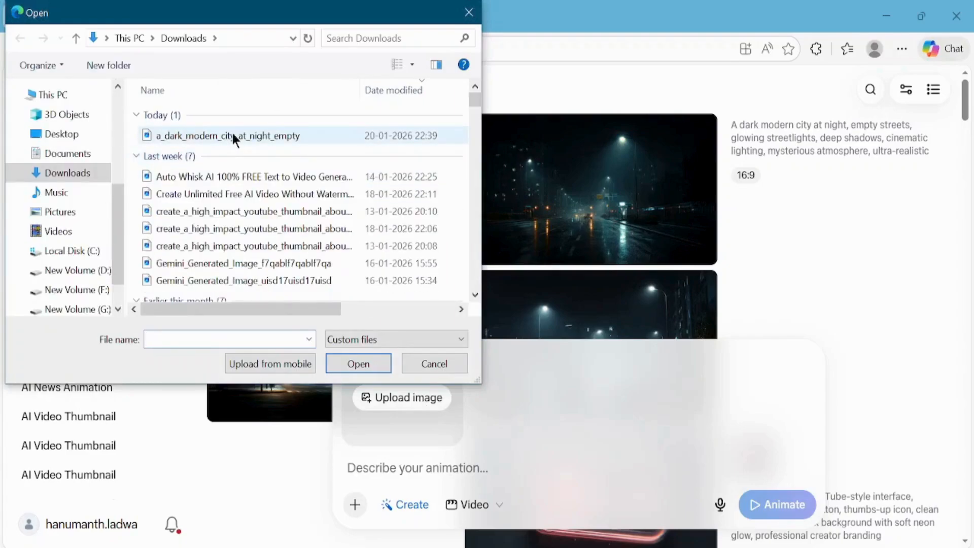
double_click(232, 134)
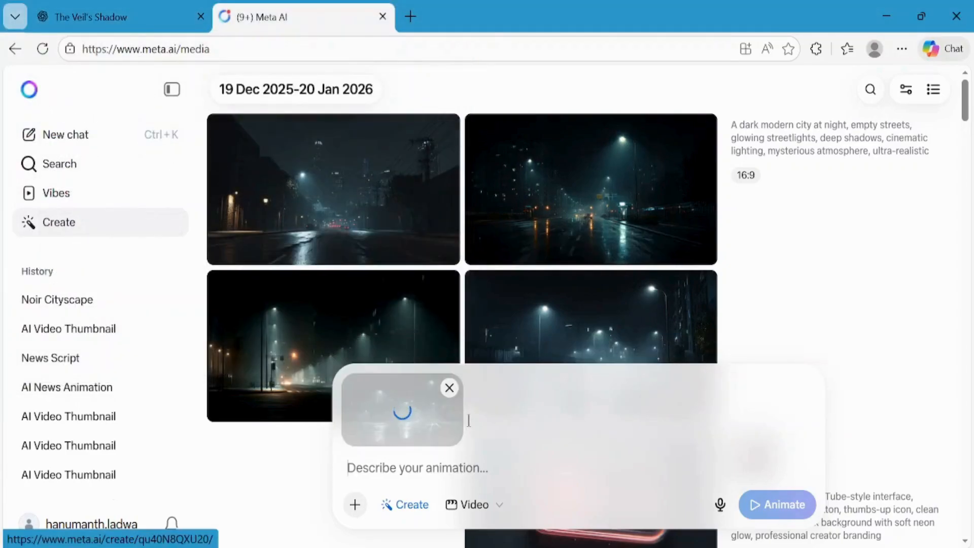
- Copy the Segment 1 video prompt from the ChatGPT chat, animate the uploaded city image with it in Meta AI, and download the video
left_click(142, 11)
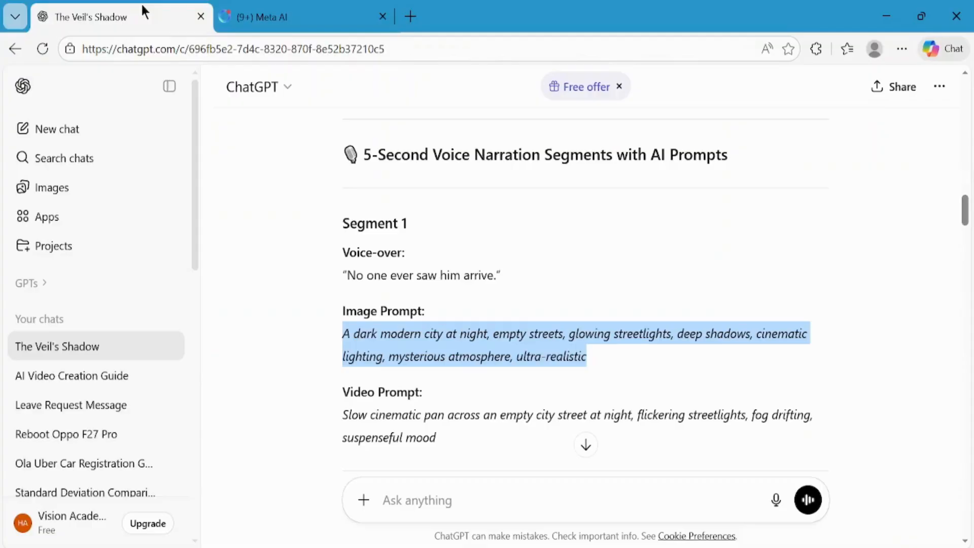
triple_click(432, 415)
key("ctrl+c")
left_click(345, 7)
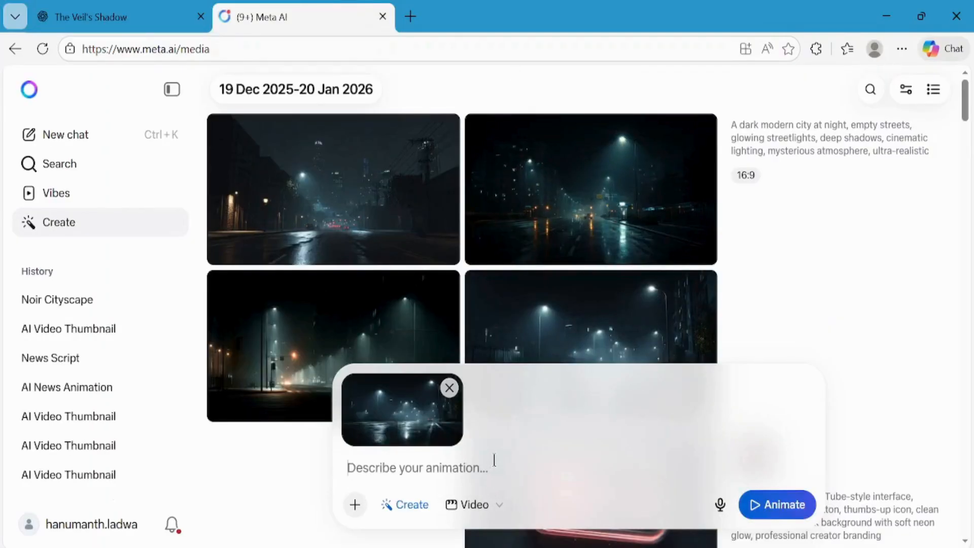
key("ctrl+v")
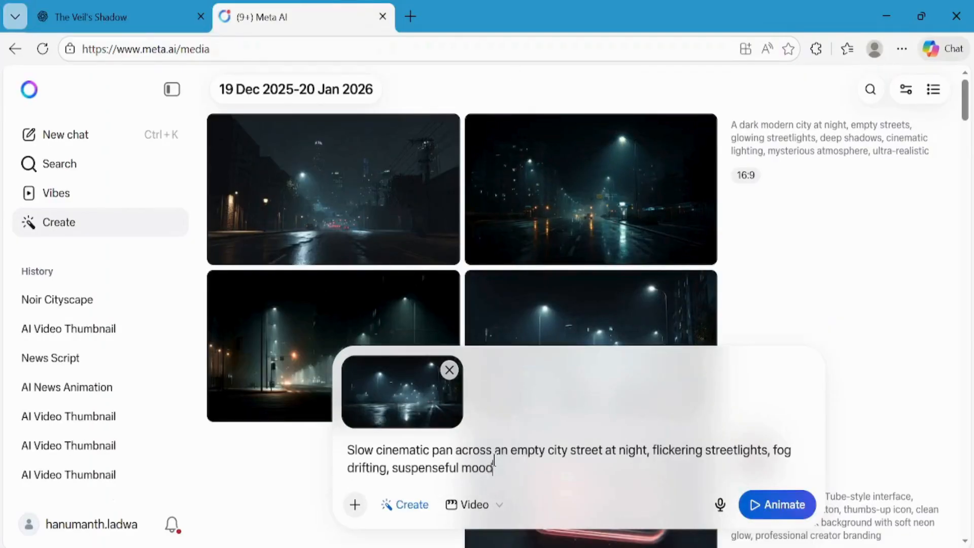
left_click(789, 509)
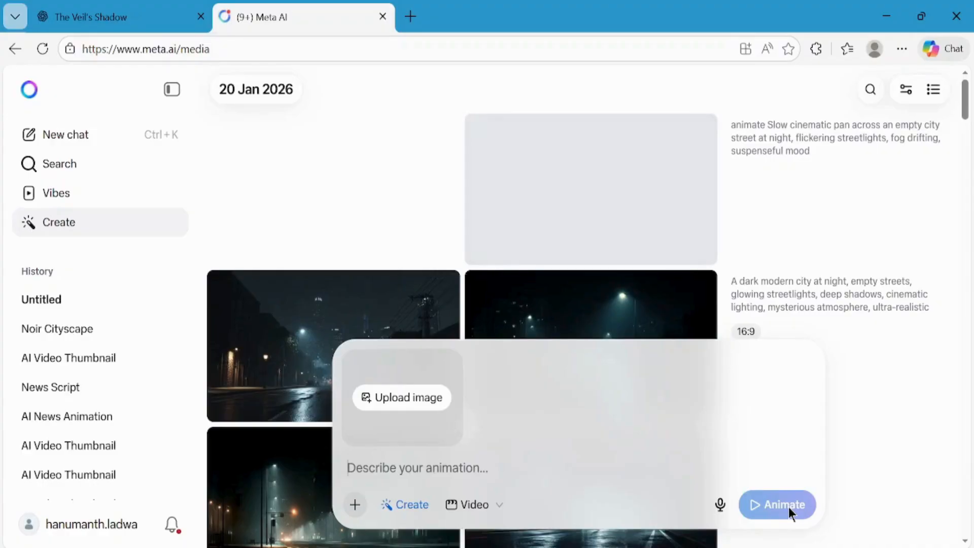
left_click(676, 131)
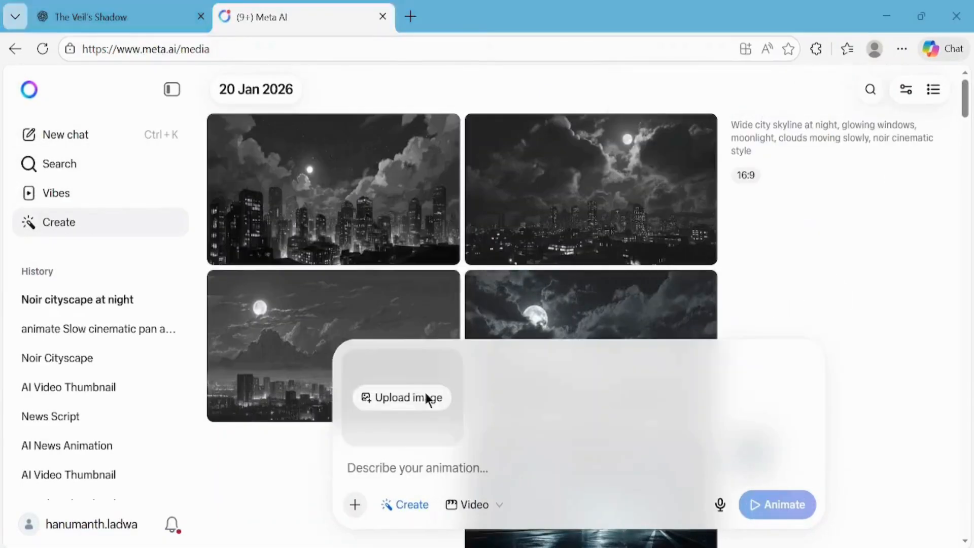
- Animate the noir city skyline image and generate images from "Abandoned crime scene, police tape blowing in the wind, no people, eerie silence"
left_click(778, 504)
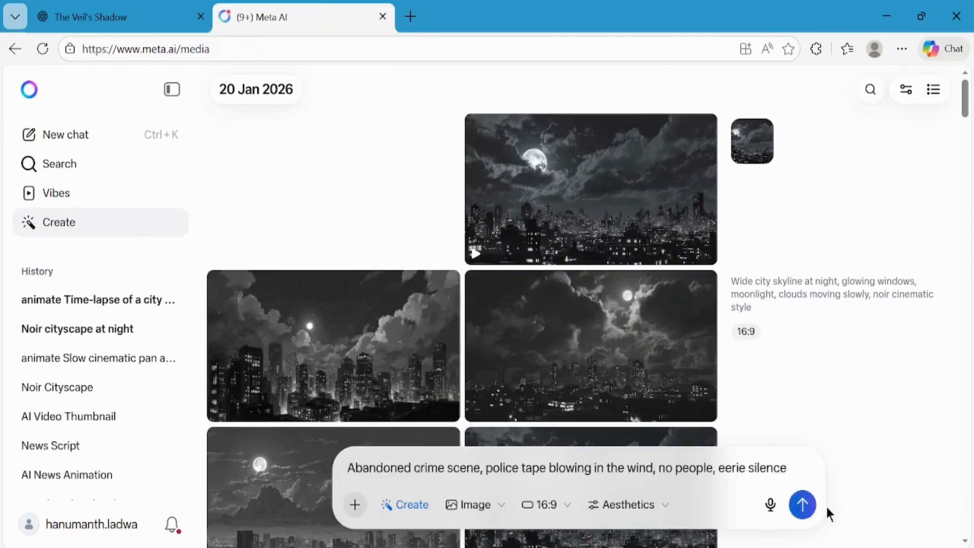
left_click(805, 506)
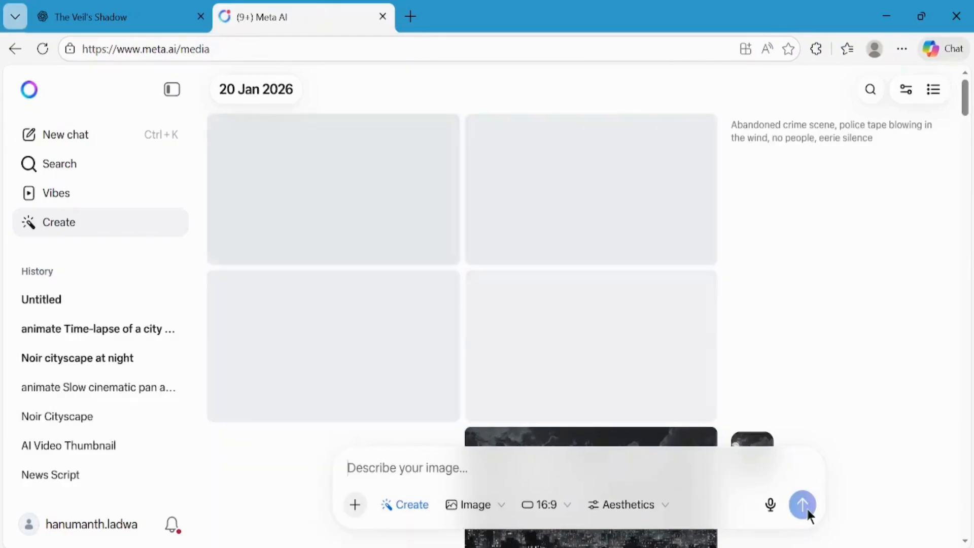
left_click(678, 289)
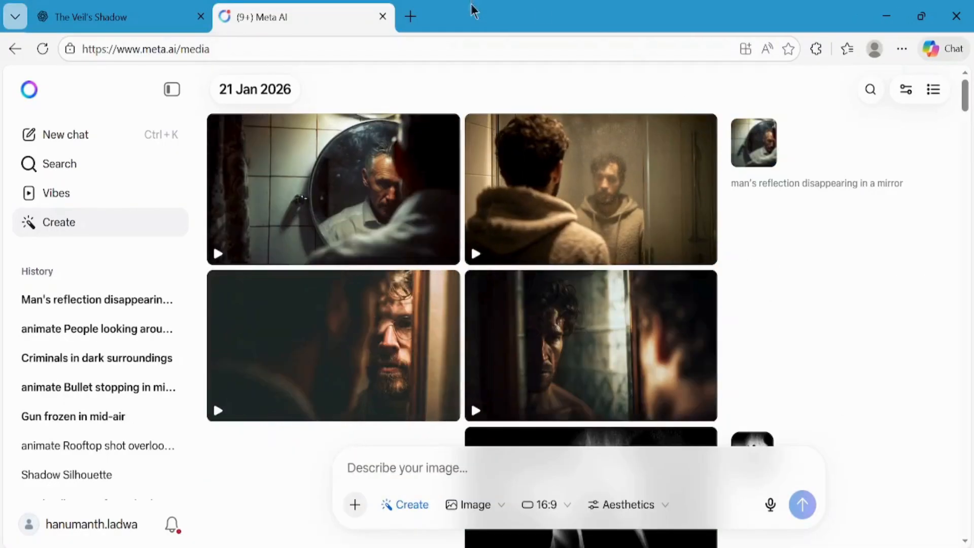
- Search for Google AI Studio in a new browser tab and open it
left_click(412, 14)
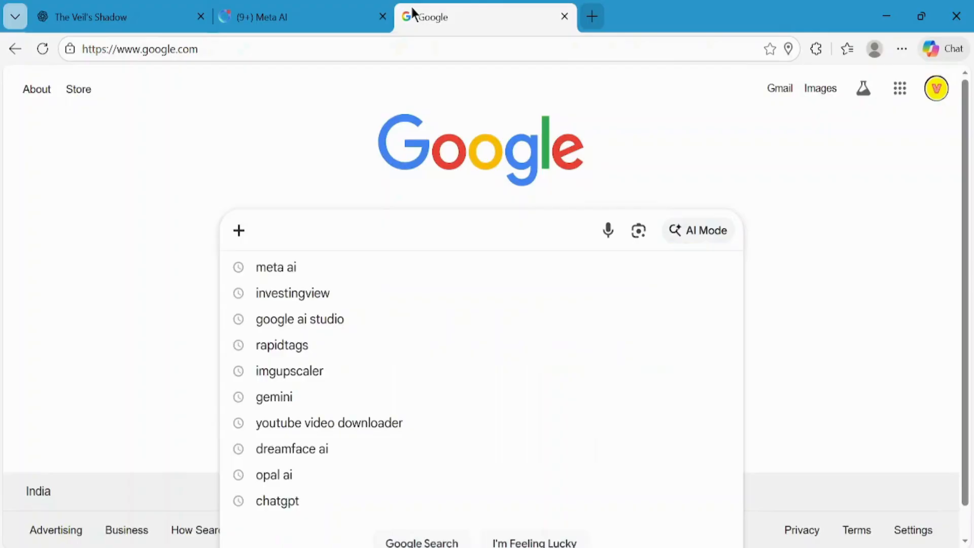
type("google")
key("Down")
key("Return")
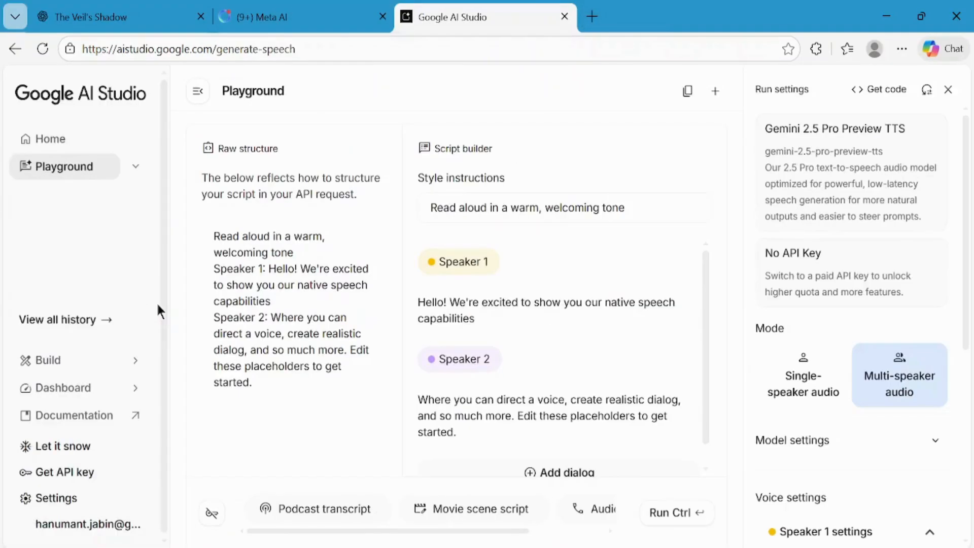
- Open the Gemini text-to-audio playground from the AI Studio home page and set the mode to Single-speaker audio
left_click(84, 145)
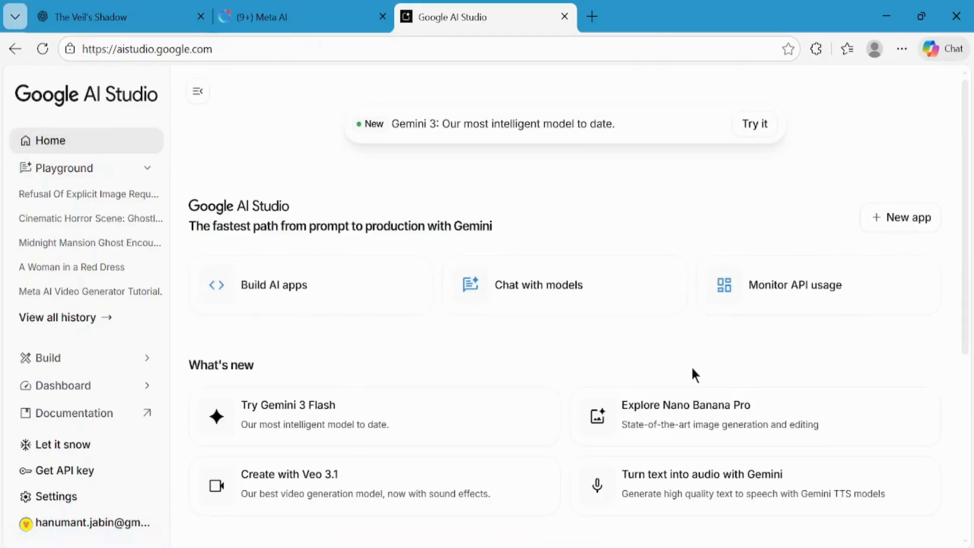
left_click(741, 479)
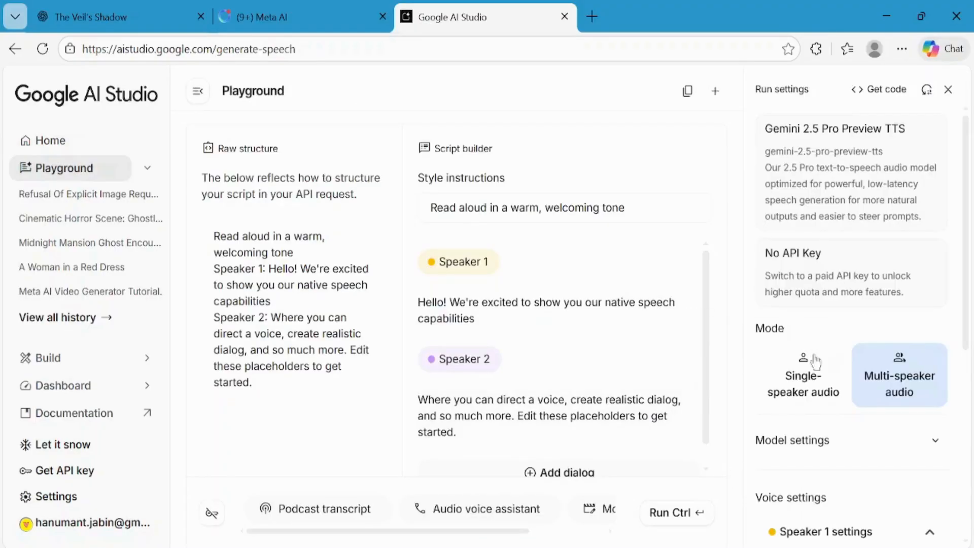
left_click(801, 391)
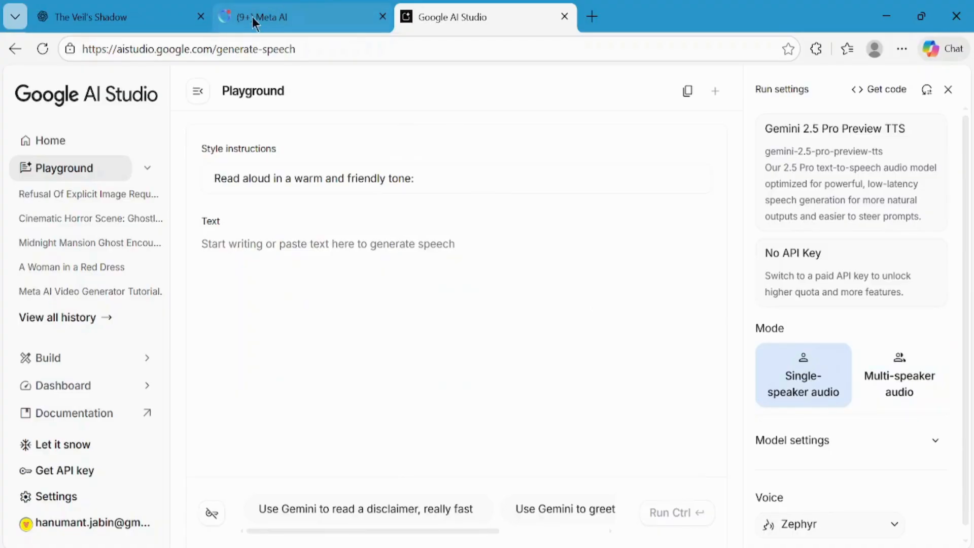
- Copy the Segment 1 voice-over line "No one ever saw him arrive." from the ChatGPT chat into the speech text in Google AI Studio
left_click(120, 17)
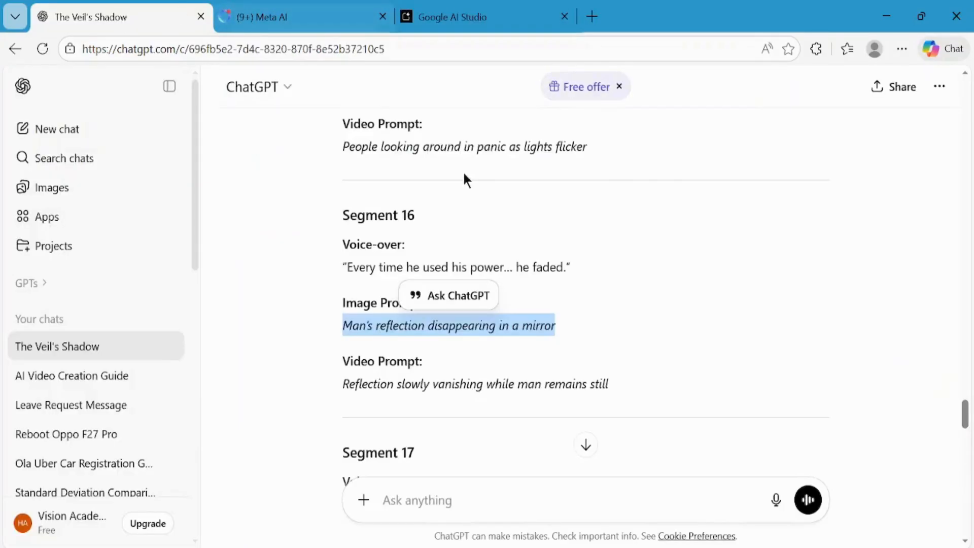
scroll(423, 220, "up", 20)
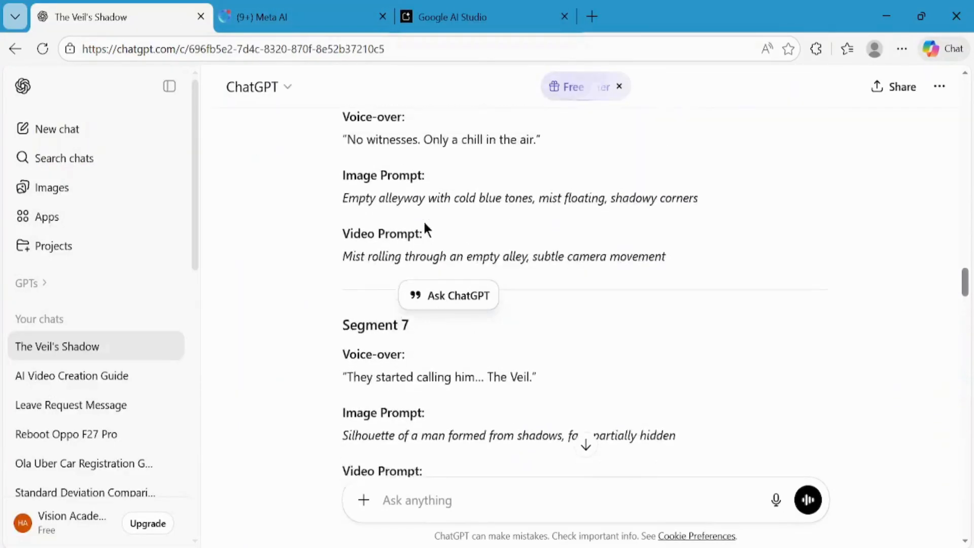
scroll(424, 222, "up", 10)
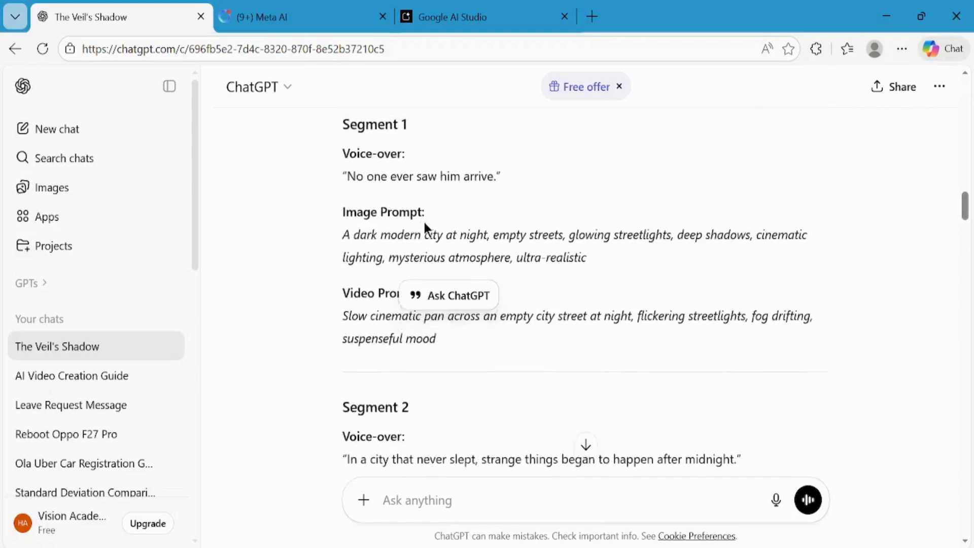
scroll(425, 227, "down", 2)
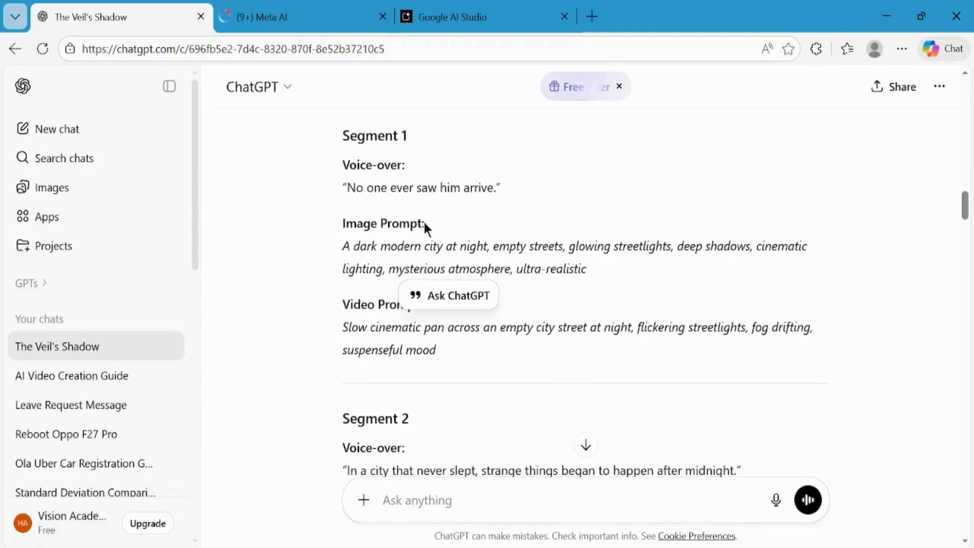
triple_click(458, 182)
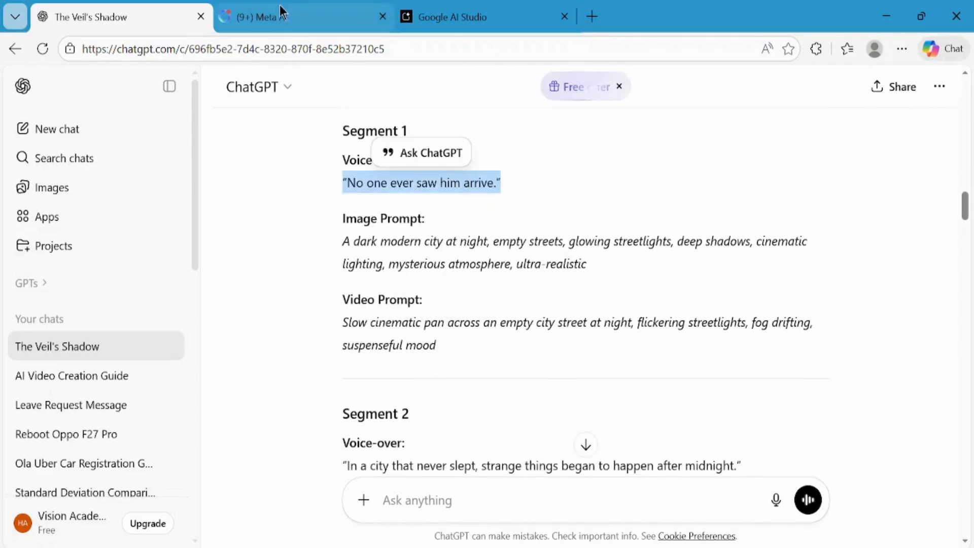
left_click(457, 17)
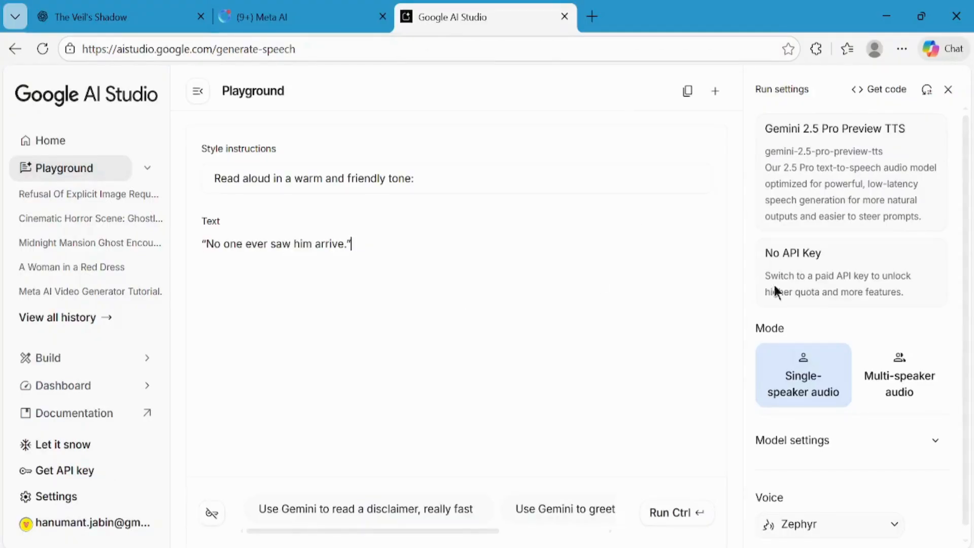
- Preview the Charon voice and choose Algieba to generate the Segment 1 narration audio
scroll(863, 476, "down", 1)
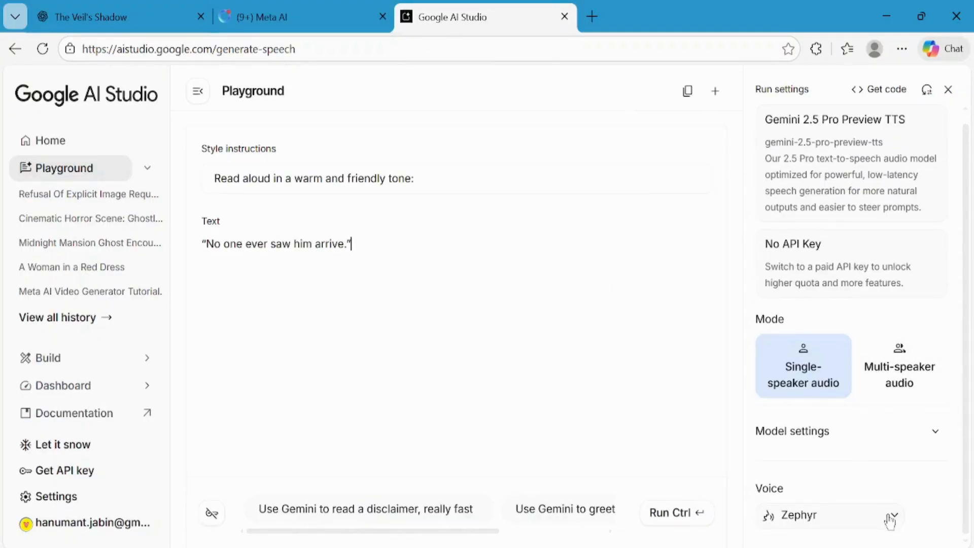
left_click(891, 517)
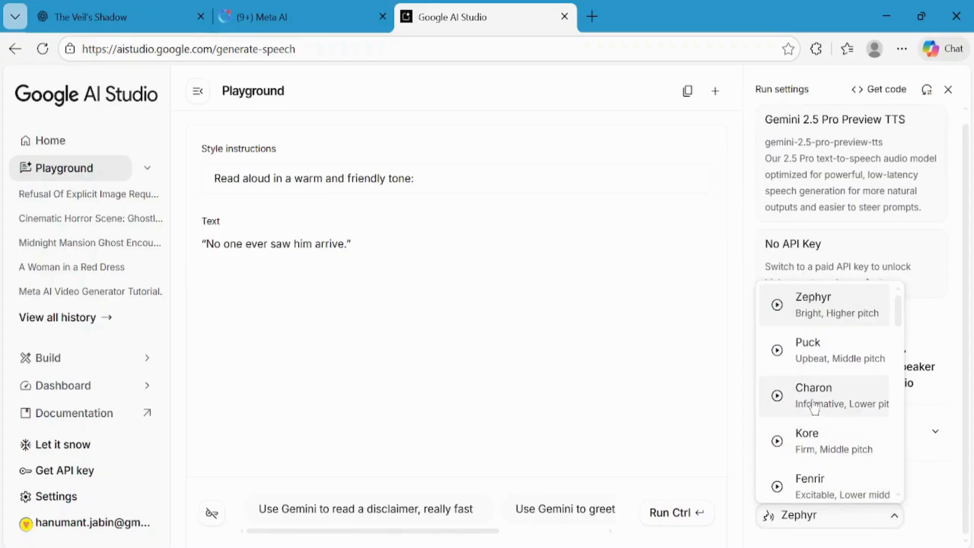
left_click(777, 396)
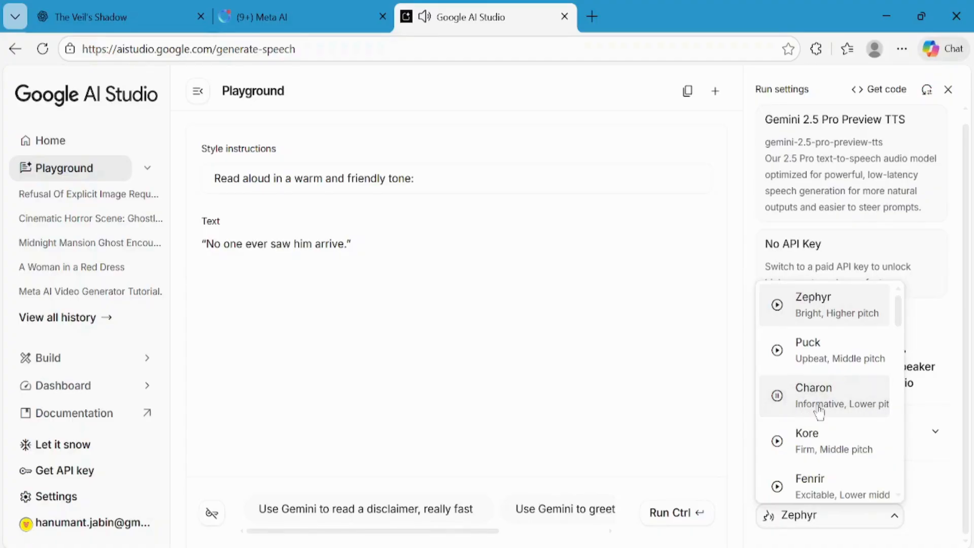
scroll(818, 412, "down", 2)
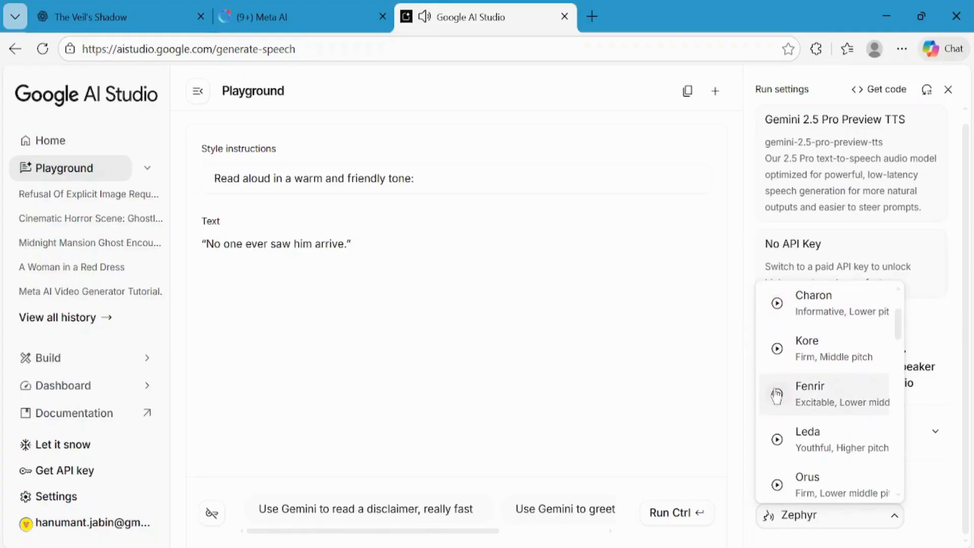
scroll(821, 435, "down", 7)
left_click(822, 435)
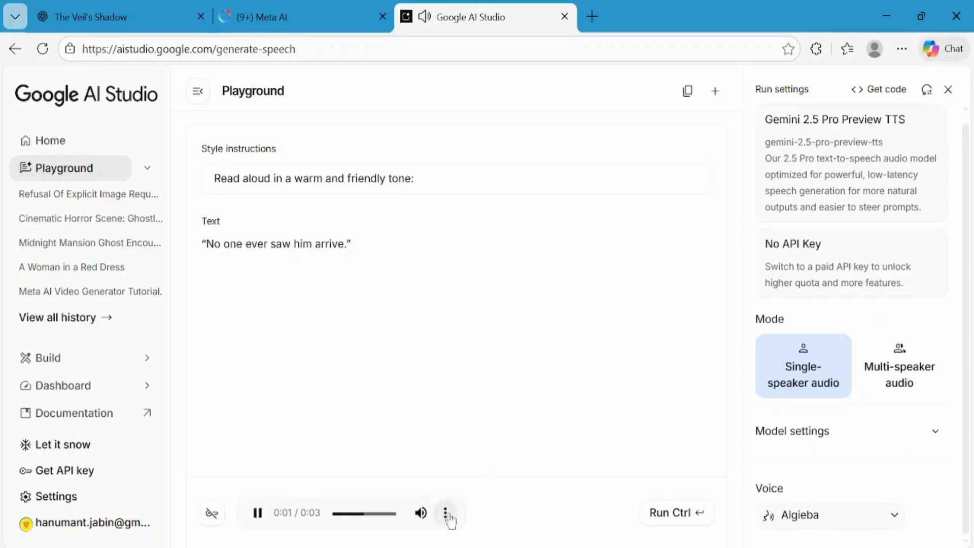
- Download the generated narration audio and rename the file as 1 in the Downloads folder
left_click(449, 516)
left_click(409, 471)
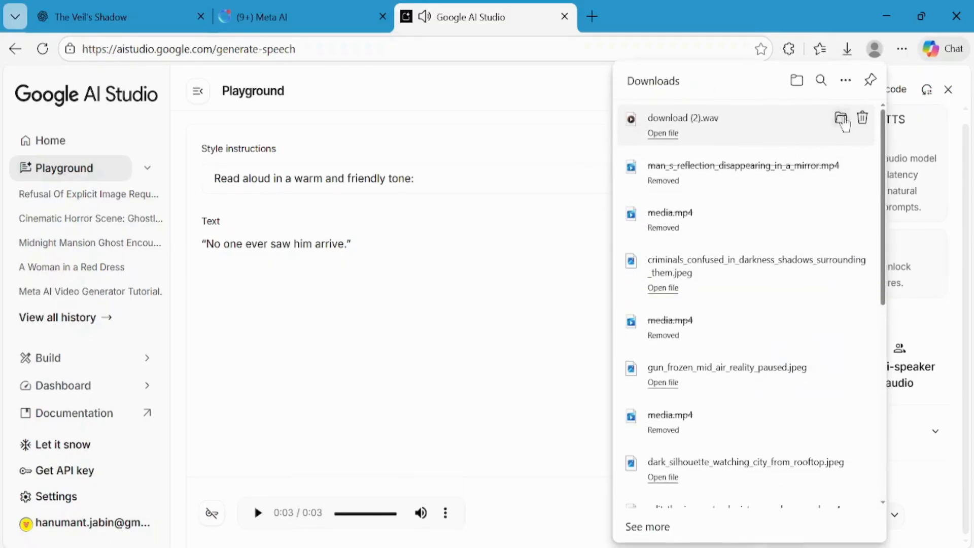
left_click(841, 121)
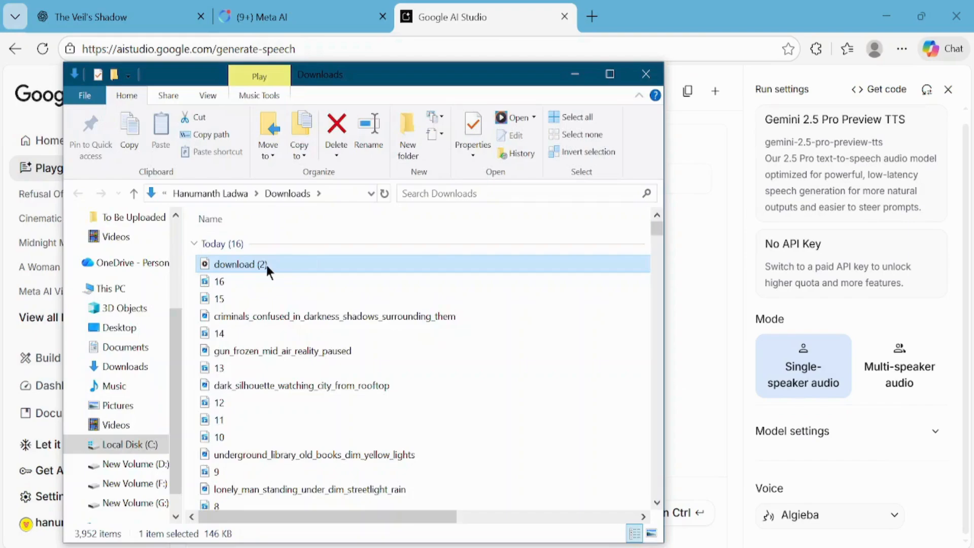
key("F2")
type("1")
key("Return")
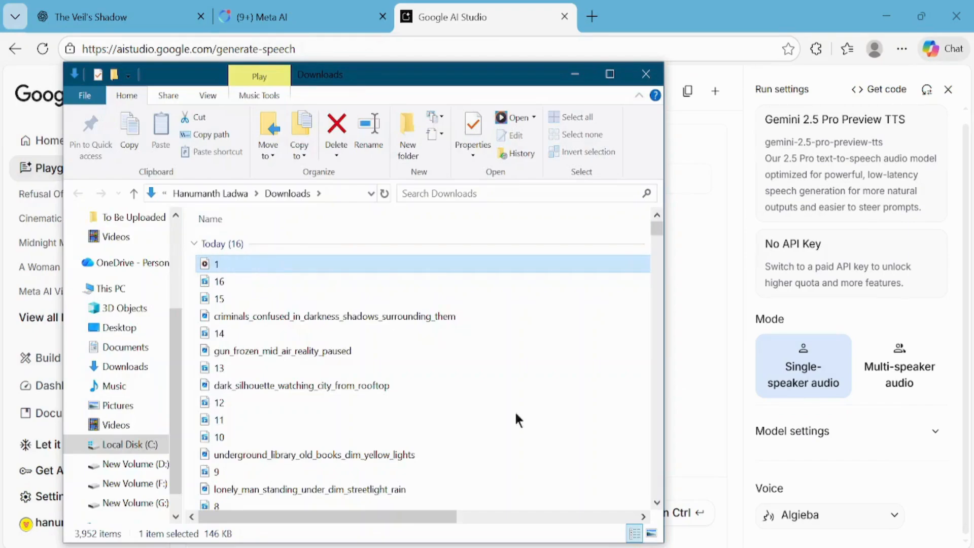
left_click(436, 547)
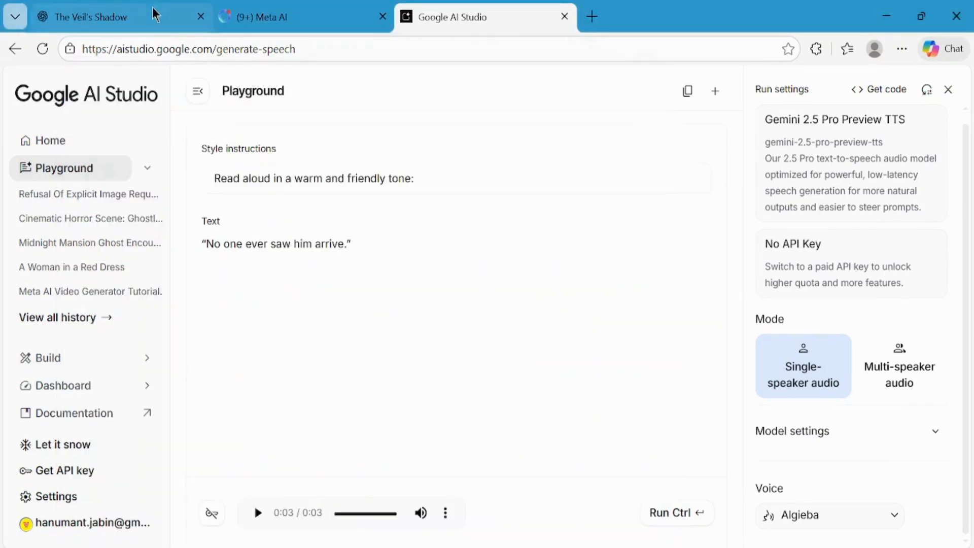
- Copy the Segment 2 voice-over line "In a city that never slept, strange things began to happen after midnight." from ChatGPT and return to Google AI Studio
left_click(161, 21)
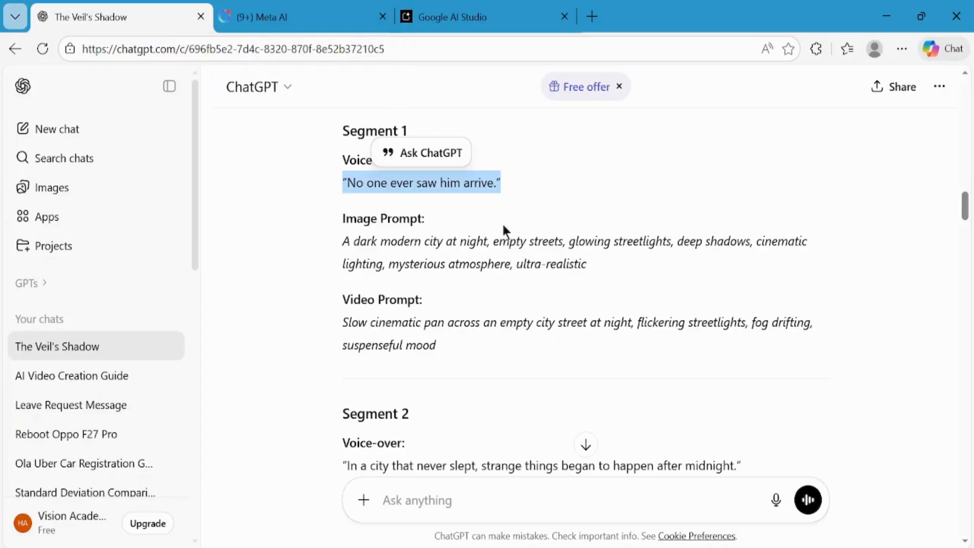
scroll(518, 302, "down", 2)
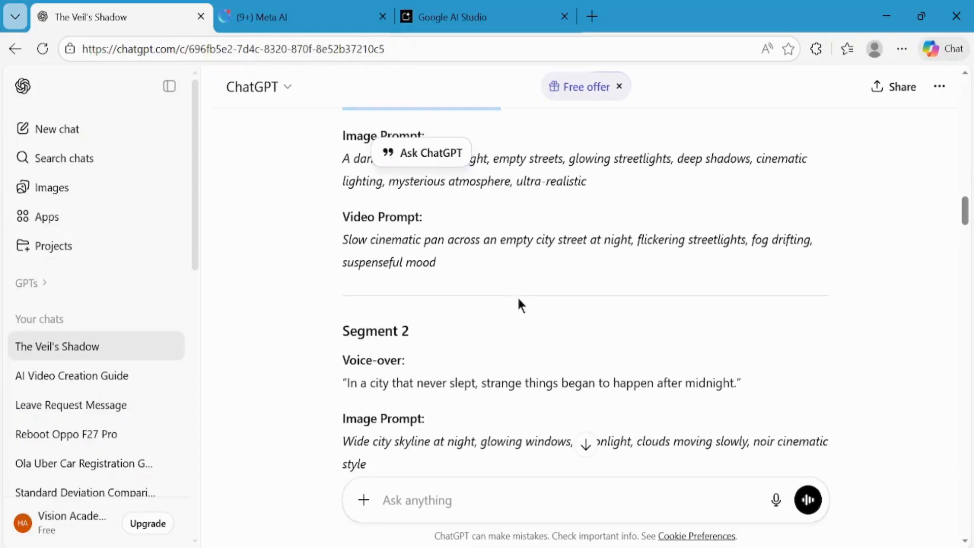
triple_click(467, 380)
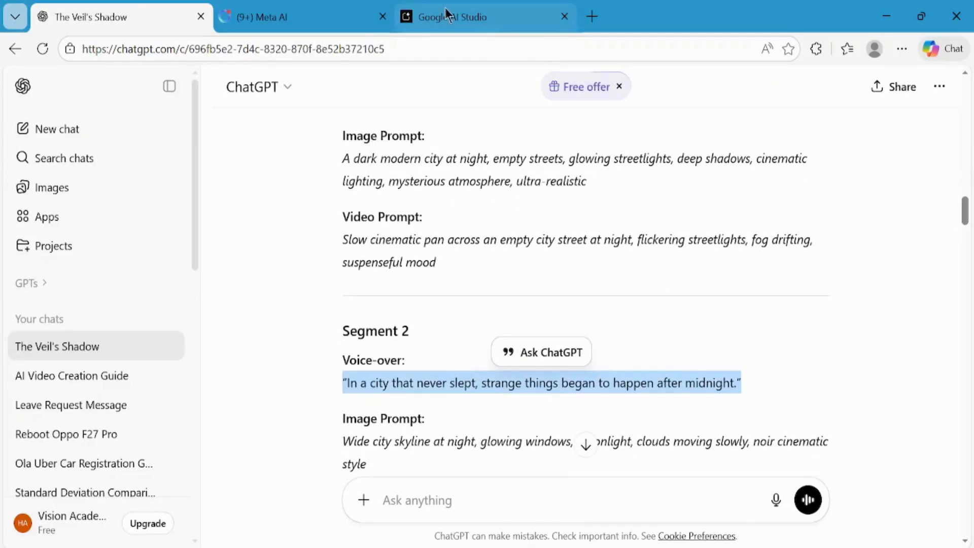
left_click(459, 15)
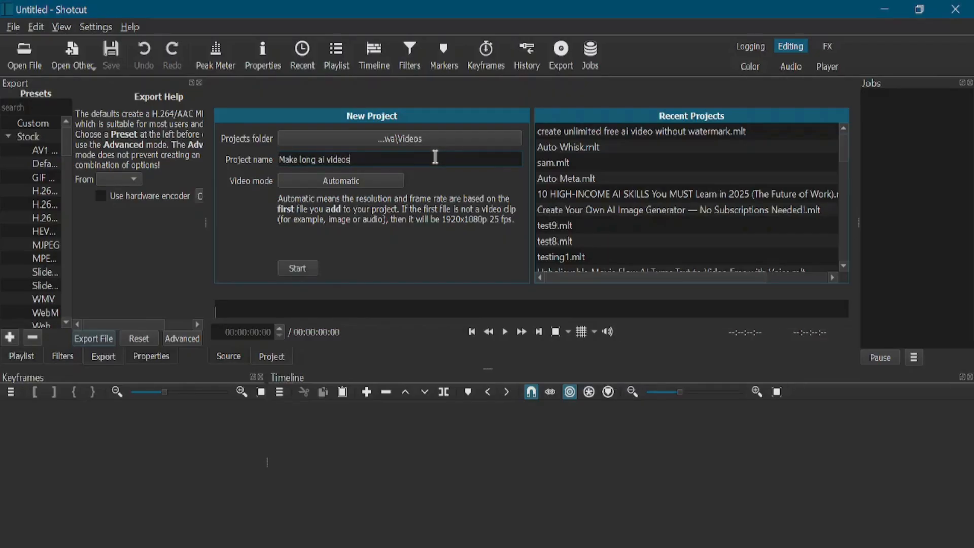
- Start the Shotcut project "Make long ai videos" and add the 15 Video folder clips and 16 Audio folder files to the playlist
left_click(297, 267)
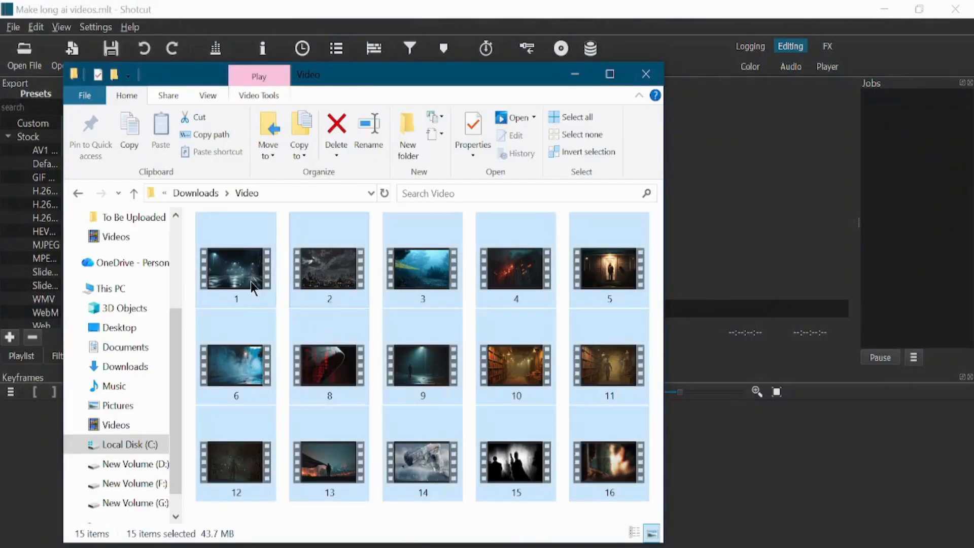
left_click_drag(251, 281, 150, 280)
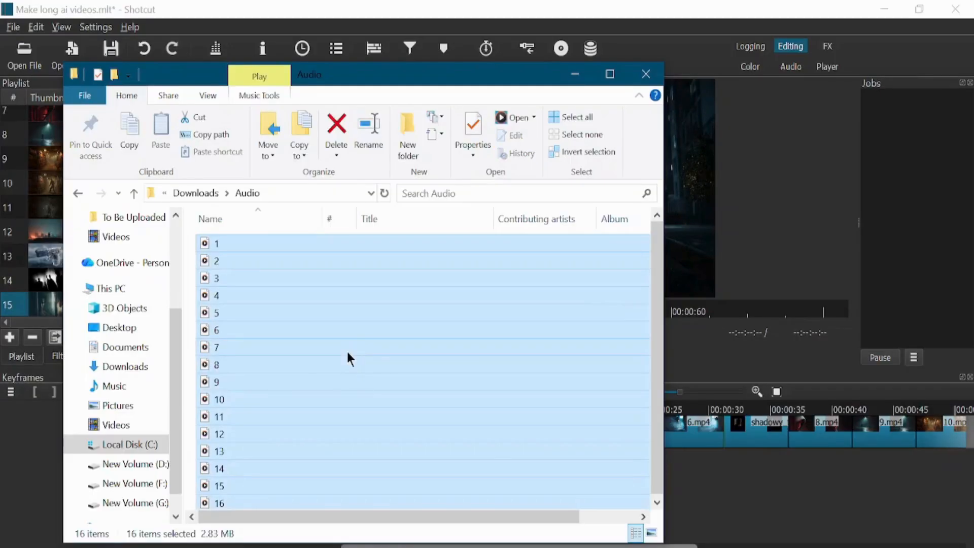
left_click_drag(339, 338, 152, 292)
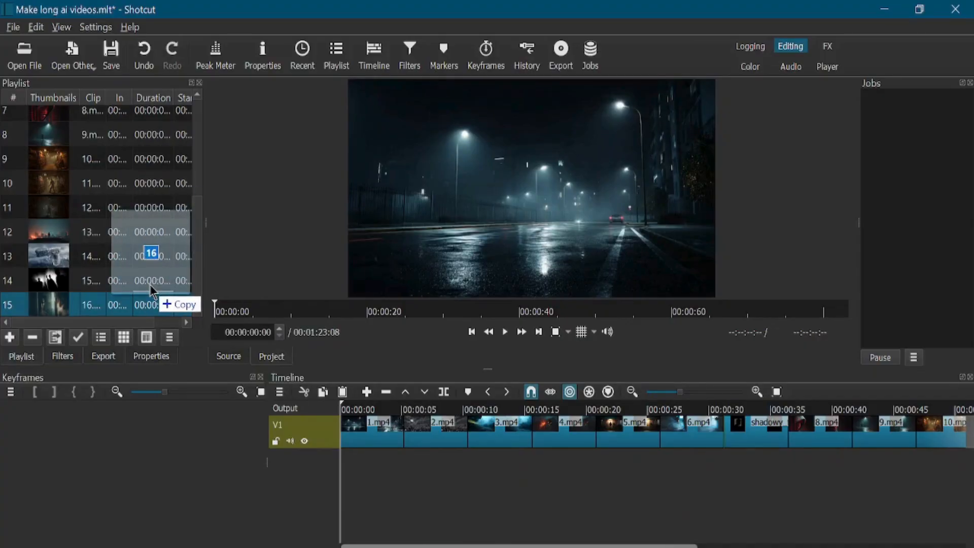
- Place 1.wav and 2.wav on an audio track beneath the starts of the 1.mp4 and 2.mp4 clips
left_click_drag(87, 168, 358, 462)
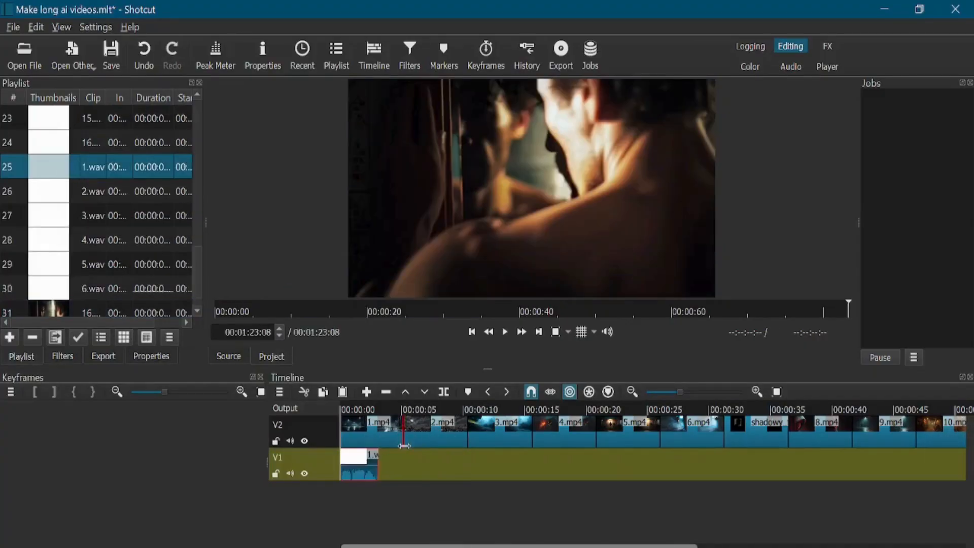
left_click_drag(88, 192, 462, 462)
left_click_drag(87, 217, 86, 216)
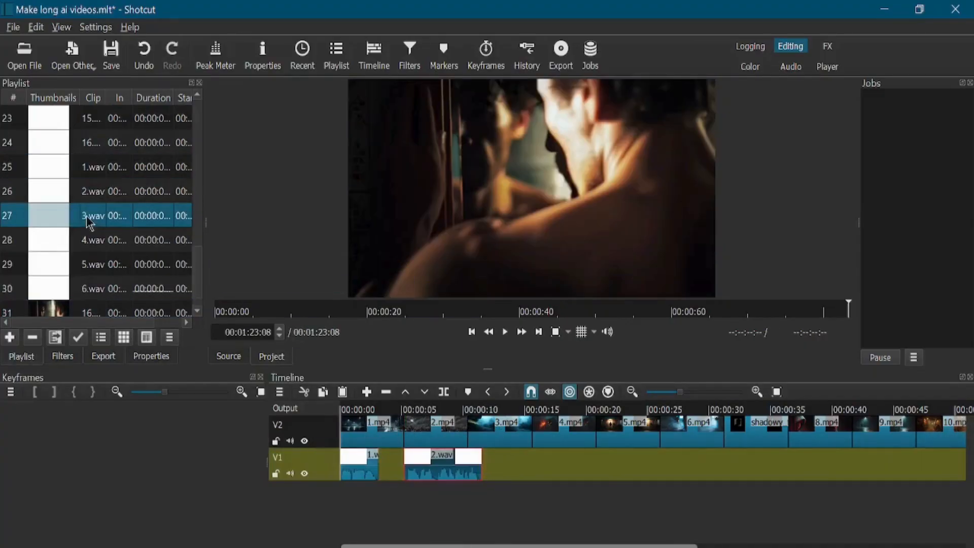
- Duplicate the 2.mp4 clip directly after the original and trim the copy to the end of 2.wav
left_click(460, 432)
left_click(580, 327)
left_click(518, 409)
key("ctrl+c")
key("ctrl+v")
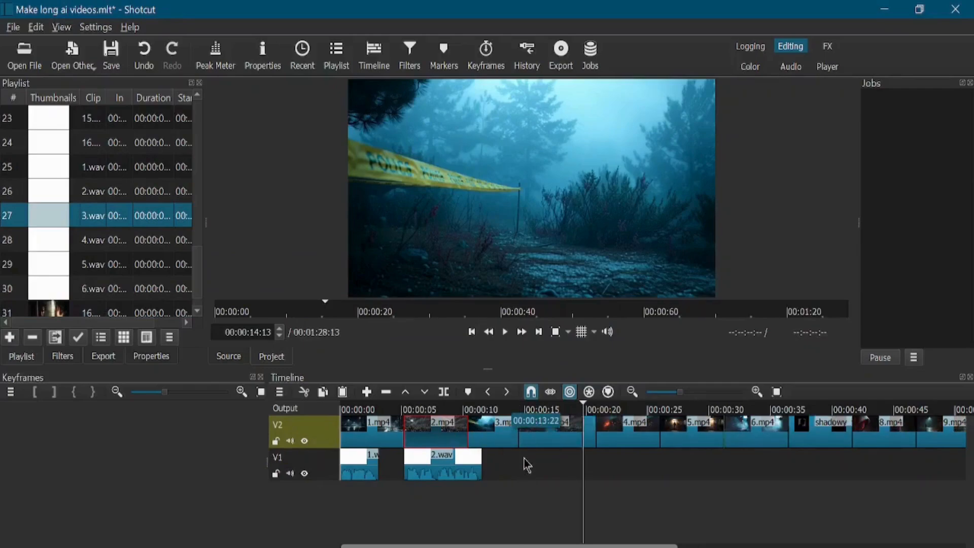
key("ctrl+z")
left_click(496, 441)
key("ctrl+v")
left_click_drag(486, 406, 482, 400)
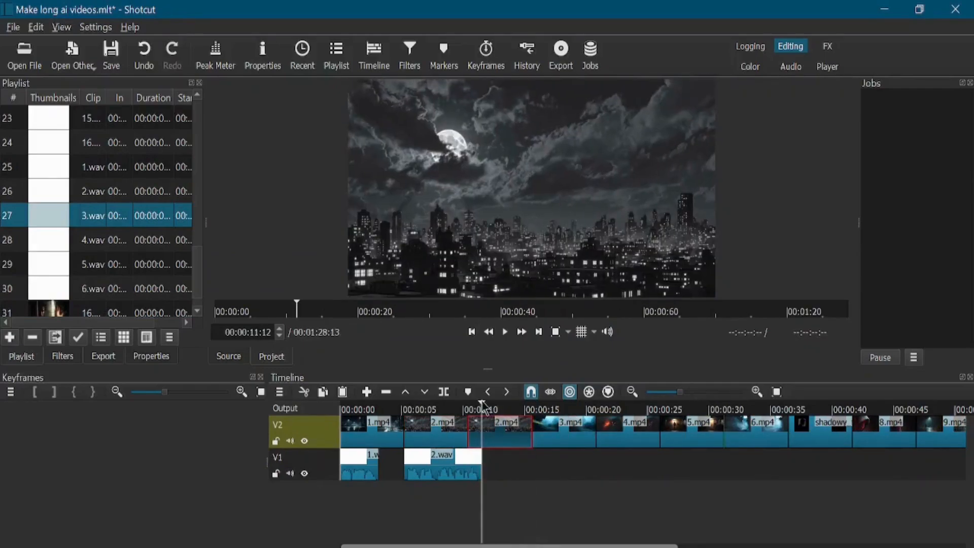
left_click_drag(531, 437, 481, 436)
- Place narration files 3.wav through 6.wav on the audio track, each at the start of its same-numbered video clip
left_click_drag(90, 242, 504, 415)
left_click_drag(89, 218, 507, 465)
left_click(580, 327)
left_click_drag(95, 242, 562, 472)
left_click_drag(93, 265, 611, 471)
left_click_drag(93, 292, 678, 471)
- Place narration files 7.wav through 12.wav on the audio track, each at the start of its corresponding video clip
scroll(90, 208, "up", 3)
left_click_drag(89, 170, 746, 473)
left_click_drag(94, 197, 805, 472)
scroll(888, 473, "right", 4)
left_click_drag(87, 218, 639, 472)
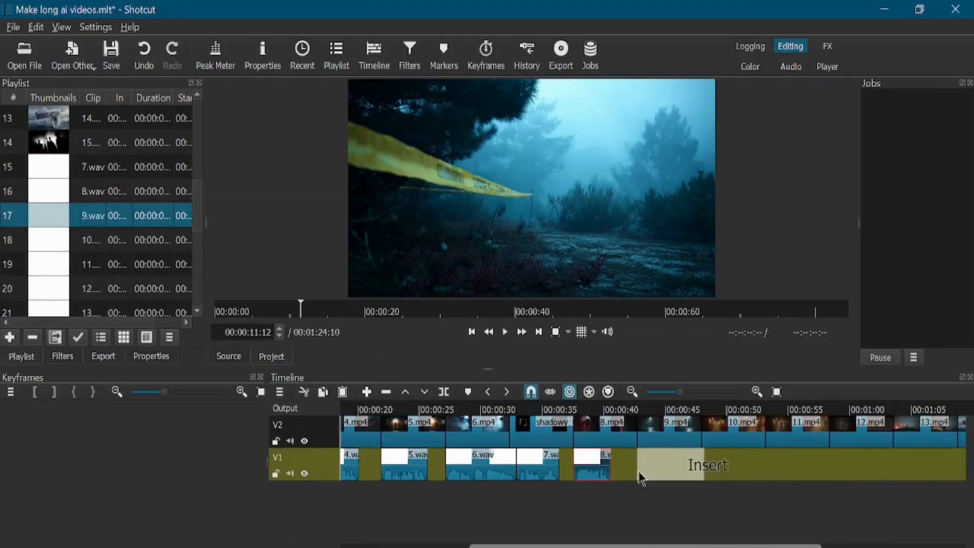
left_click_drag(90, 242, 706, 471)
left_click_drag(90, 266, 768, 473)
left_click_drag(91, 290, 832, 473)
- Place narration files 13.wav through 16.wav on the audio track beneath the last four video clips
scroll(832, 472, "right", 4)
left_click_drag(87, 314, 823, 470)
scroll(812, 472, "right", 4)
scroll(92, 203, "down", 3)
left_click_drag(93, 146, 721, 467)
left_click_drag(95, 174, 791, 470)
left_click_drag(88, 195, 825, 466)
- Split 1.mp4 at the end of 1.wav, delete the excess video, and remove the gap before 2.wav
scroll(812, 462, "left", 12)
left_click(381, 410)
left_click(387, 437)
key("s")
key("Delete")
left_click(393, 468)
key("Delete")
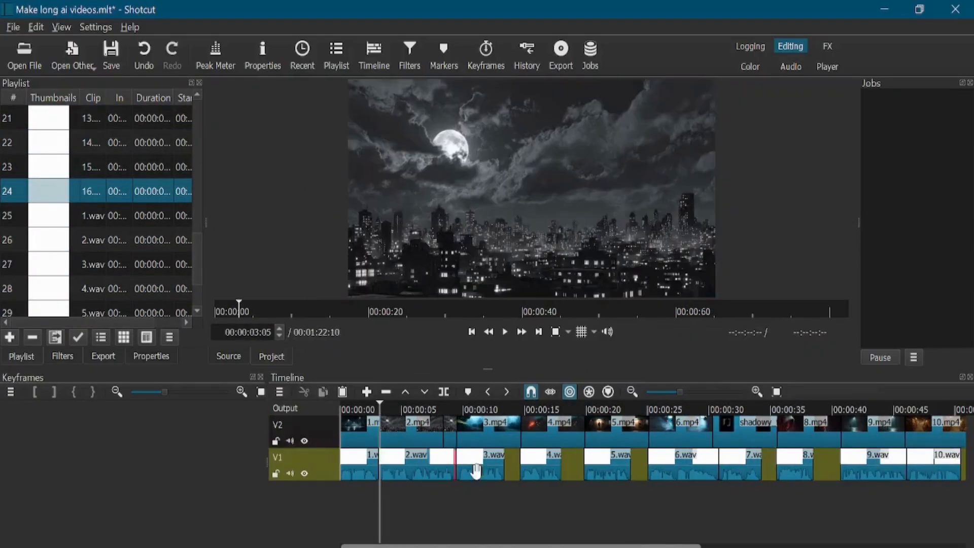
- Split 3.mp4 at the end of 3.wav, delete the excess video, and move 4.wav directly after 3.wav
left_click(507, 410)
left_click(512, 437)
left_click(503, 410)
key("s")
key("Delete")
left_click_drag(529, 474, 512, 478)
left_click(549, 410)
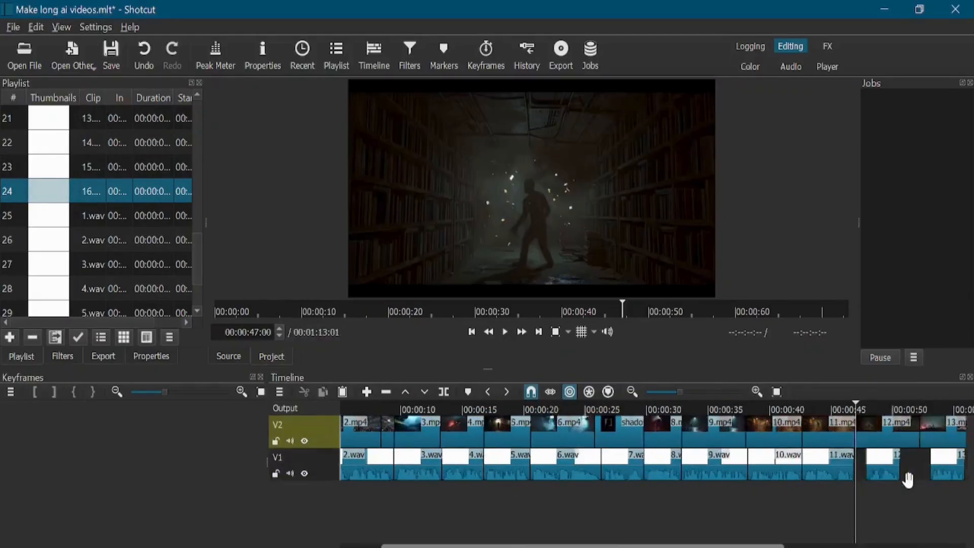
- Trim 12.mp4 to the end of 12.wav and close the narration gaps before and after 12.wav
left_click_drag(908, 478, 643, 465)
left_click(675, 410)
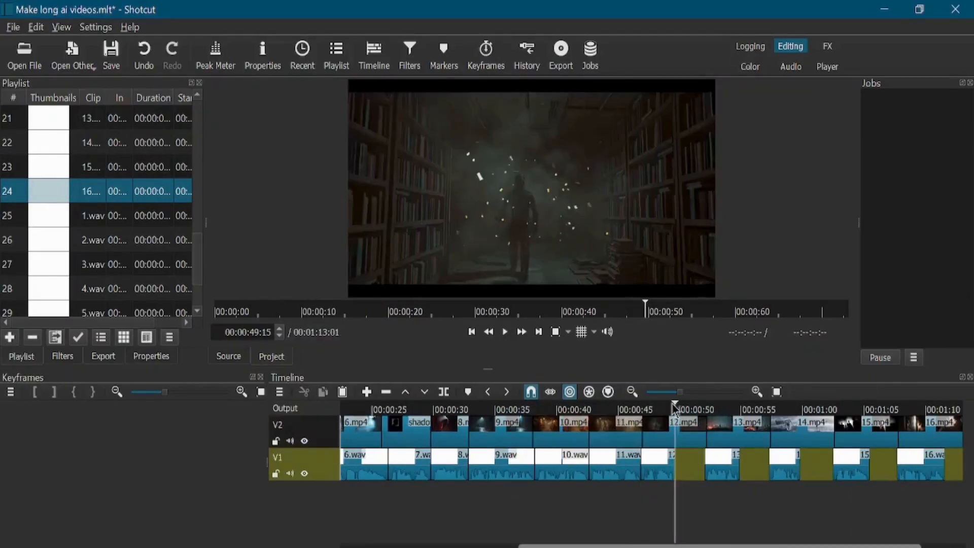
left_click(691, 437)
key("s")
key("x")
left_click_drag(710, 465, 680, 465)
- Cut off the part of 13.mp4 beyond the end of 13.wav and move 14.wav up against 13.wav
left_click(713, 408)
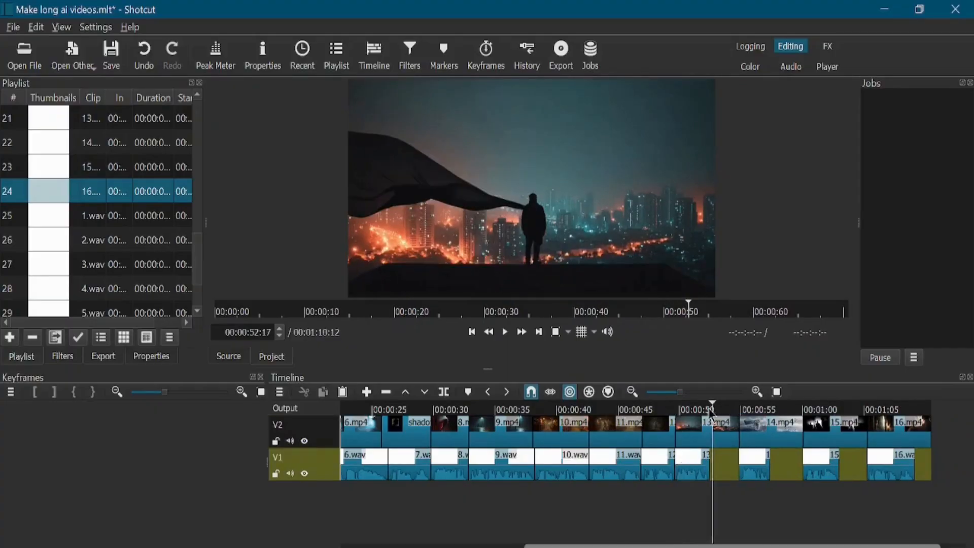
left_click(707, 436)
key("s")
key("x")
left_click_drag(747, 465, 718, 465)
- Split 14.mp4 at the end of 14.wav, remove the remainder, and shift 15.wav directly after 14.wav
left_click(741, 410)
left_click(755, 437)
key("s")
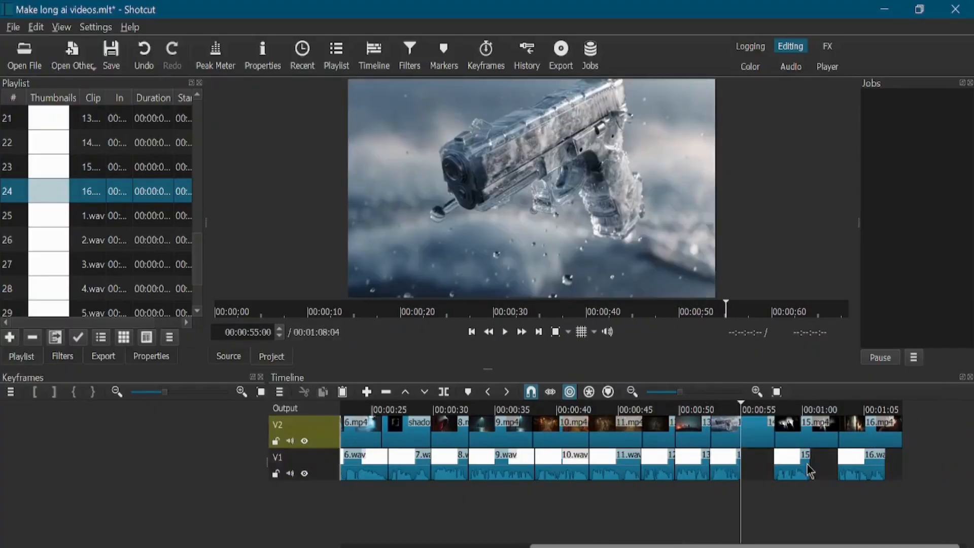
key("x")
left_click_drag(806, 466, 724, 465)
- Trim 15.mp4 to the end of 15.wav and move 16.wav to the start of 16.mp4
left_click(805, 409)
left_click(826, 425)
key("s")
key("x")
left_click_drag(875, 464, 849, 464)
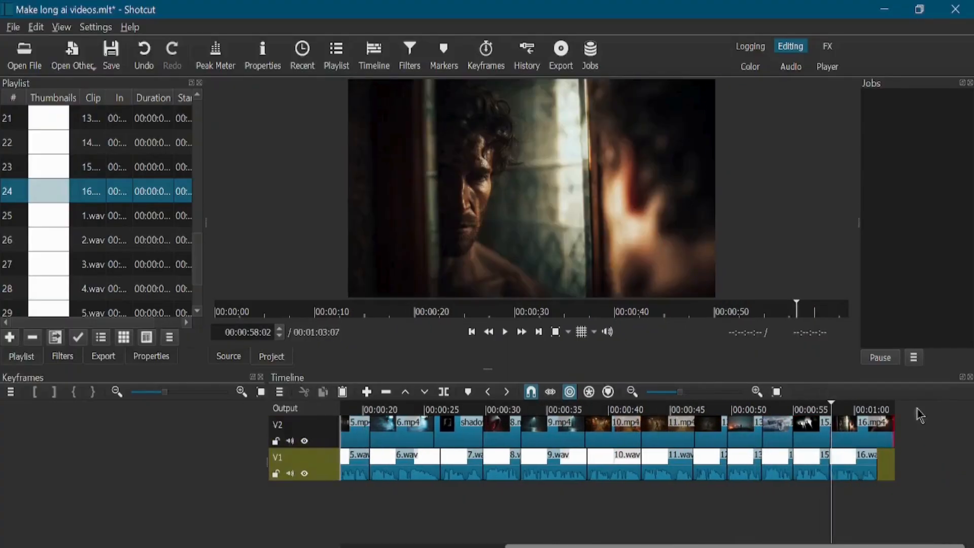
- Cut off the part of 16.mp4 beyond the end of 16.wav and save the project
left_click(876, 409)
key("Right")
key("Right")
key("Right")
left_click(886, 437)
key("s")
key("x")
key("ctrl+s")
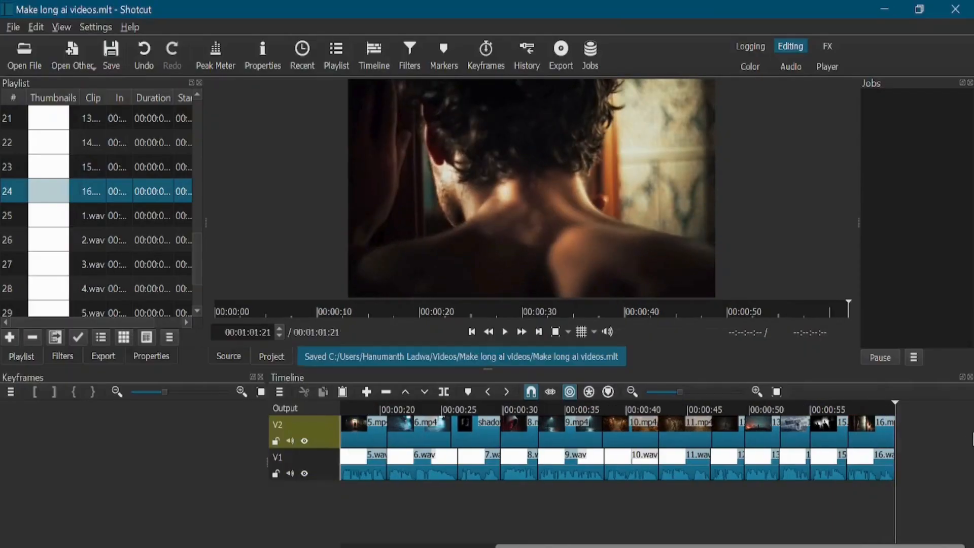
- Export the assembled timeline as a video file
left_click(104, 356)
left_click(103, 337)
left_click(832, 377)
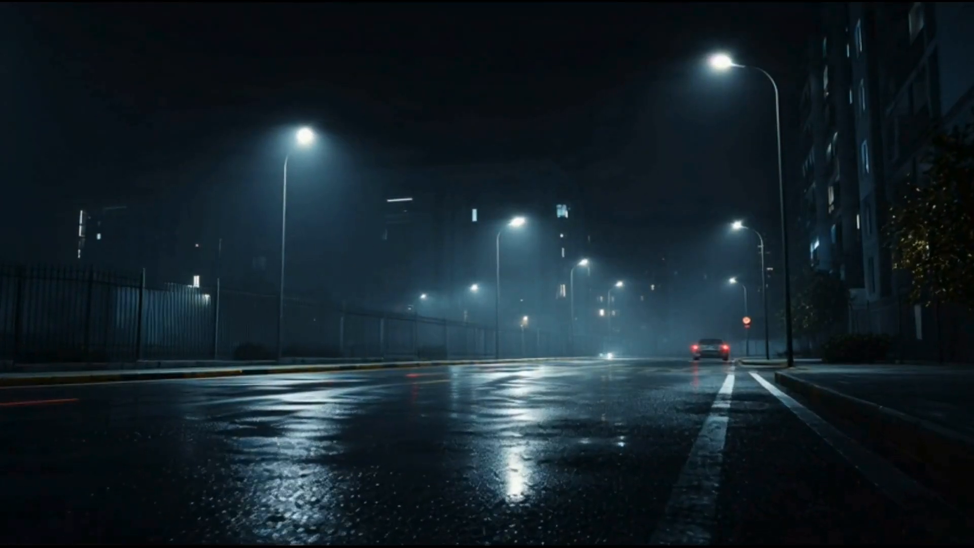